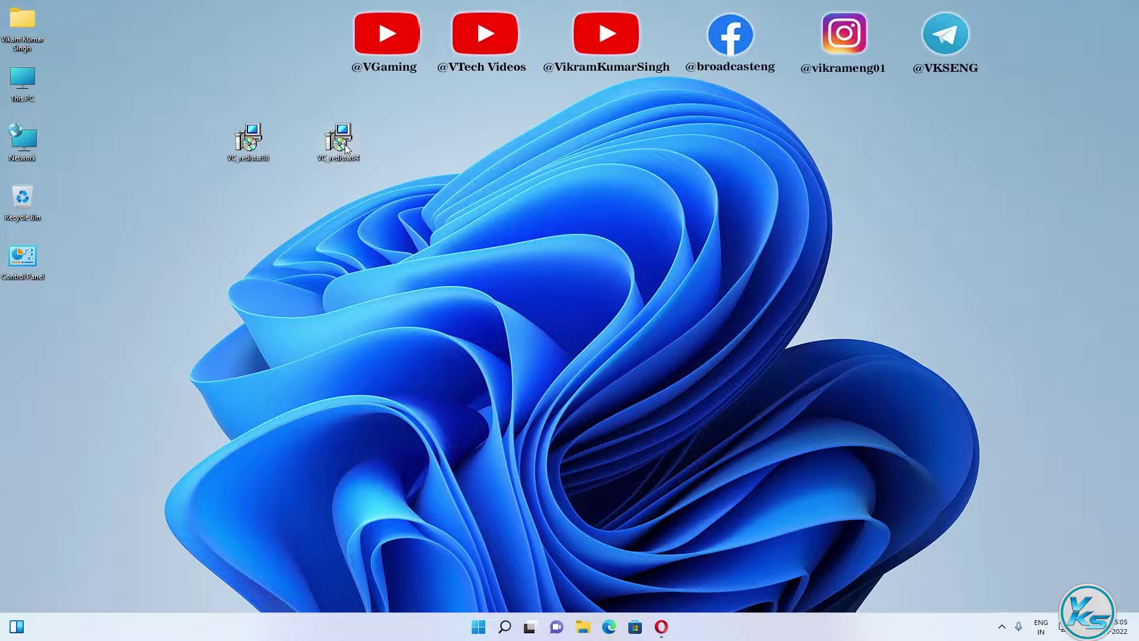
Unblock the VC_redist.x64 installer in its file properties and apply the change.
{"action": "right_click", "coordinate": [346, 149]}
{"action": "left_click", "coordinate": [391, 279]}
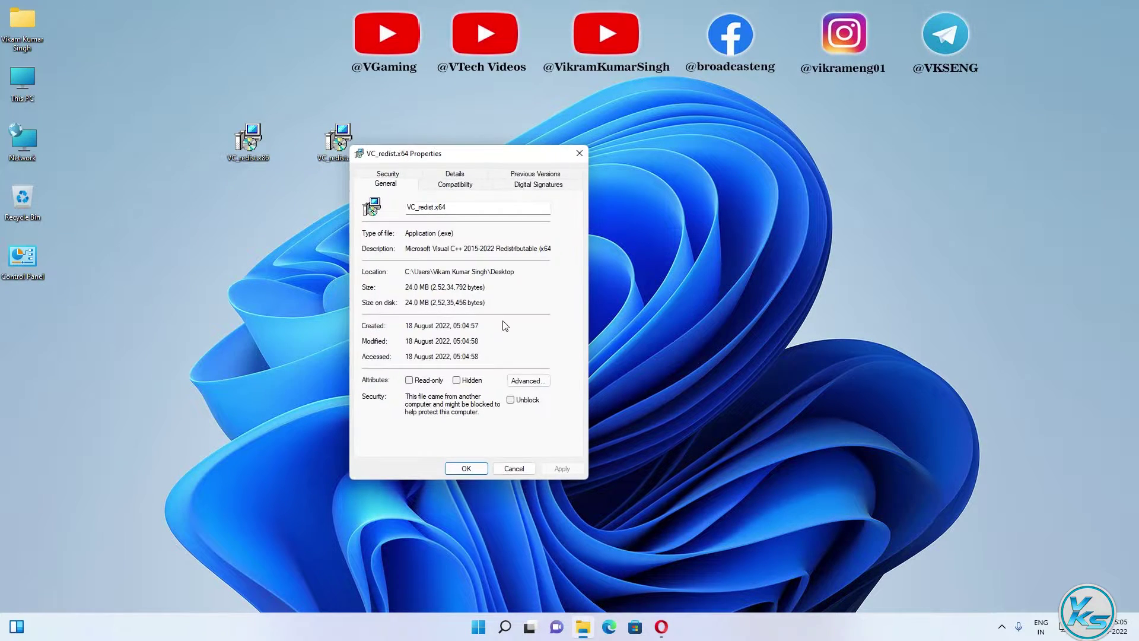
{"action": "left_click", "coordinate": [561, 468]}
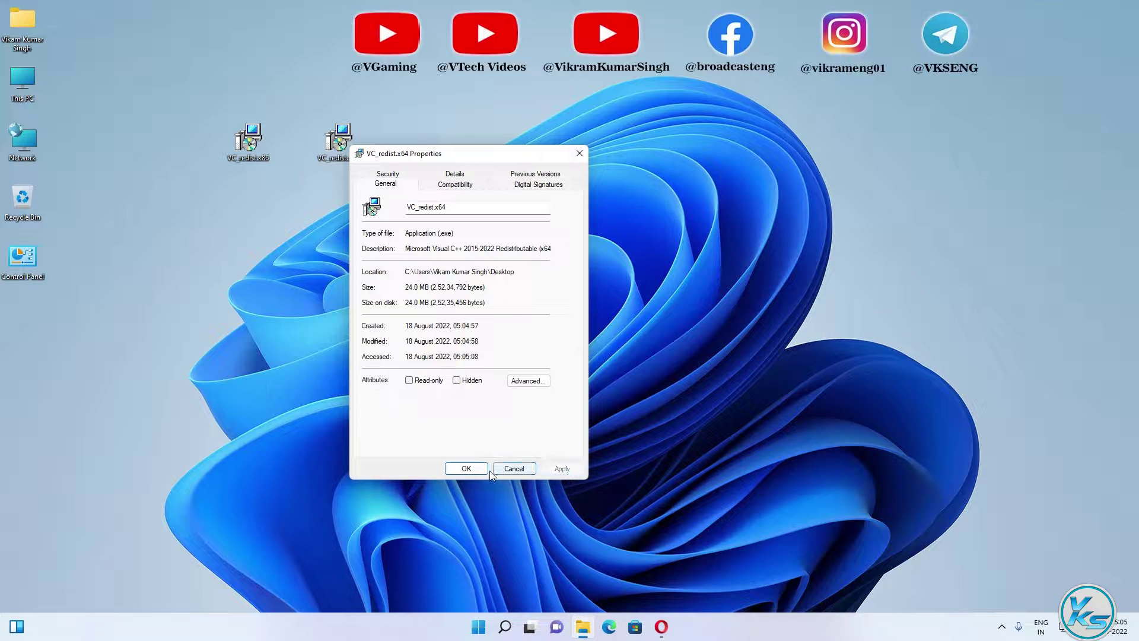
{"action": "left_click", "coordinate": [514, 467]}
Unblock the VC_redist.x86 installer in its file properties and save the change.
{"action": "right_click", "coordinate": [256, 136]}
{"action": "left_click", "coordinate": [290, 271]}
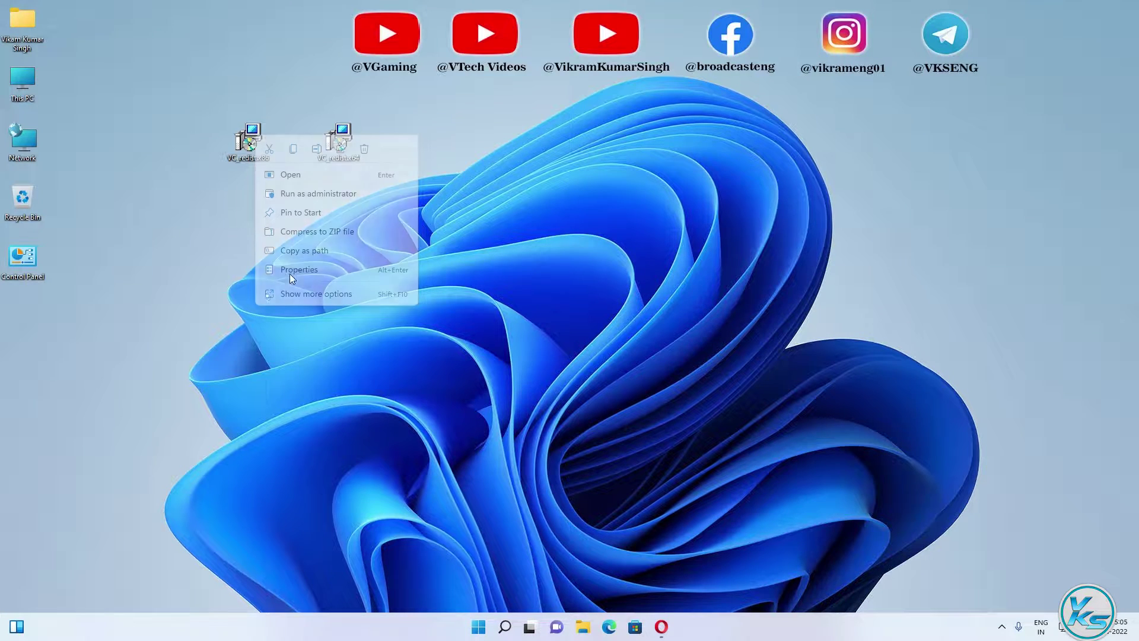
{"action": "left_click", "coordinate": [471, 458]}
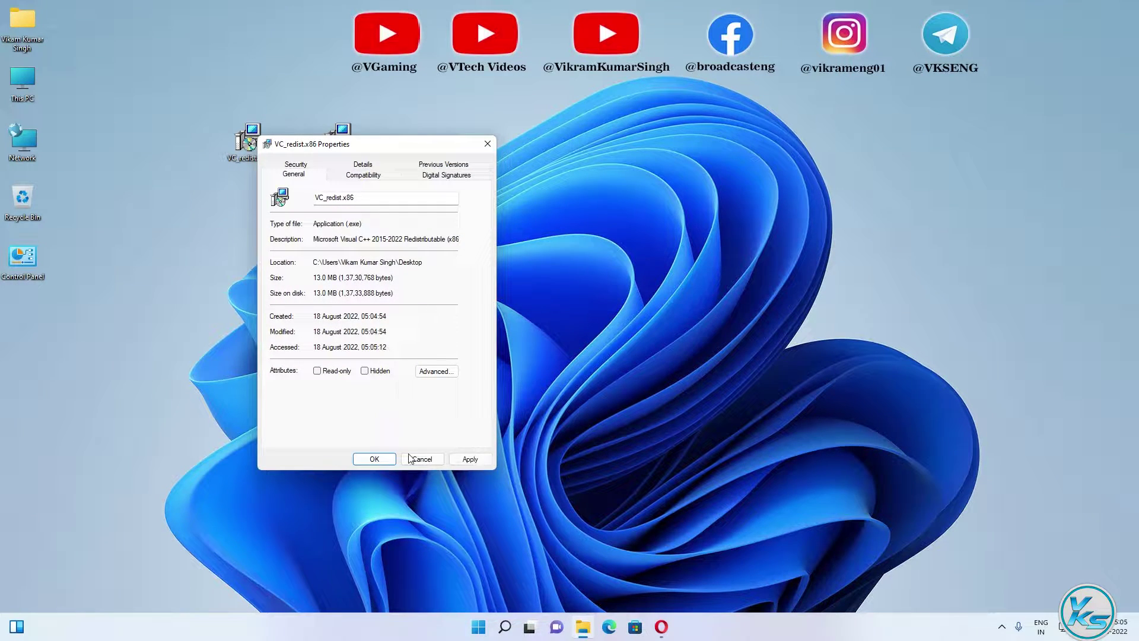
{"action": "left_click", "coordinate": [374, 458]}
Install the Microsoft Visual C++ 2015-2022 Redistributable (x64) as administrator, accepting the license terms, and close the setup.
{"action": "right_click", "coordinate": [339, 141]}
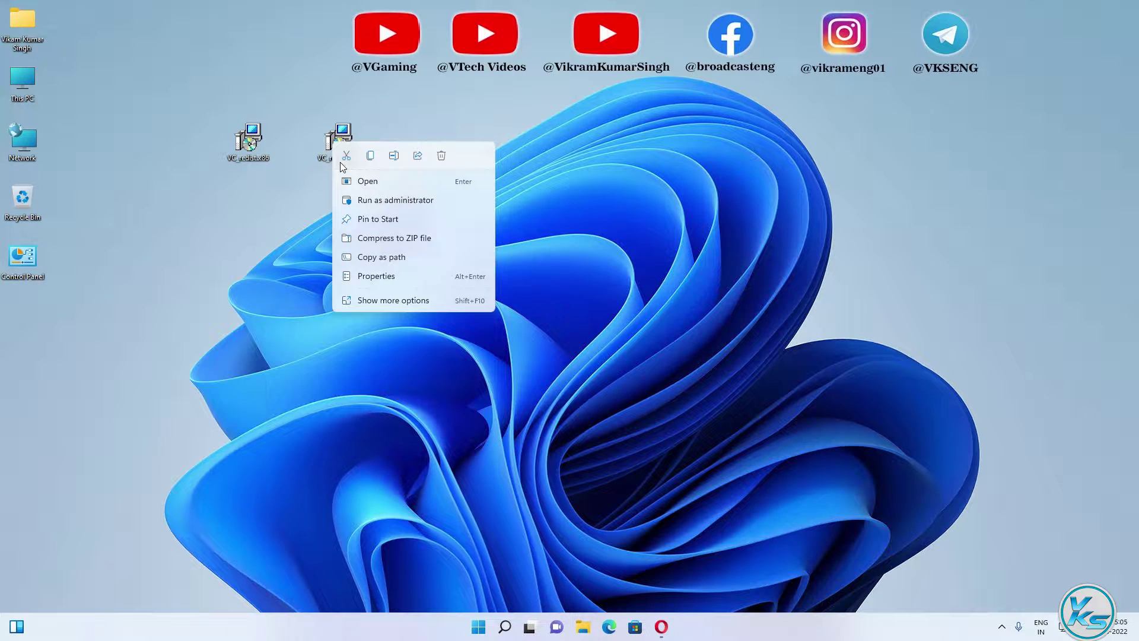
{"action": "left_click", "coordinate": [380, 201]}
{"action": "left_click", "coordinate": [502, 408]}
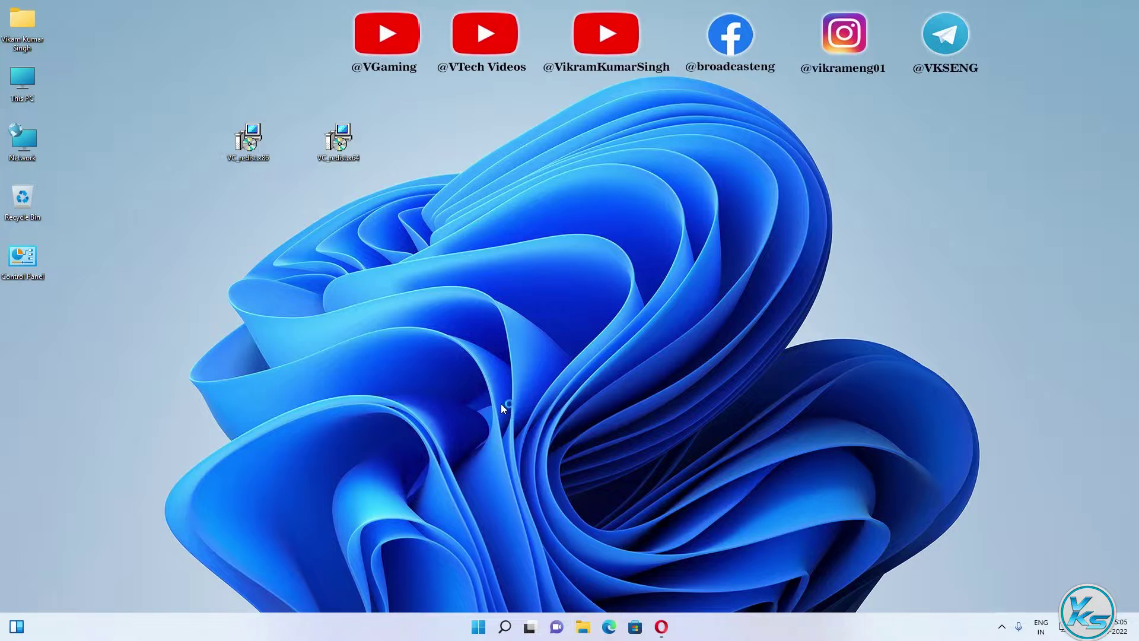
{"action": "left_click", "coordinate": [652, 382]}
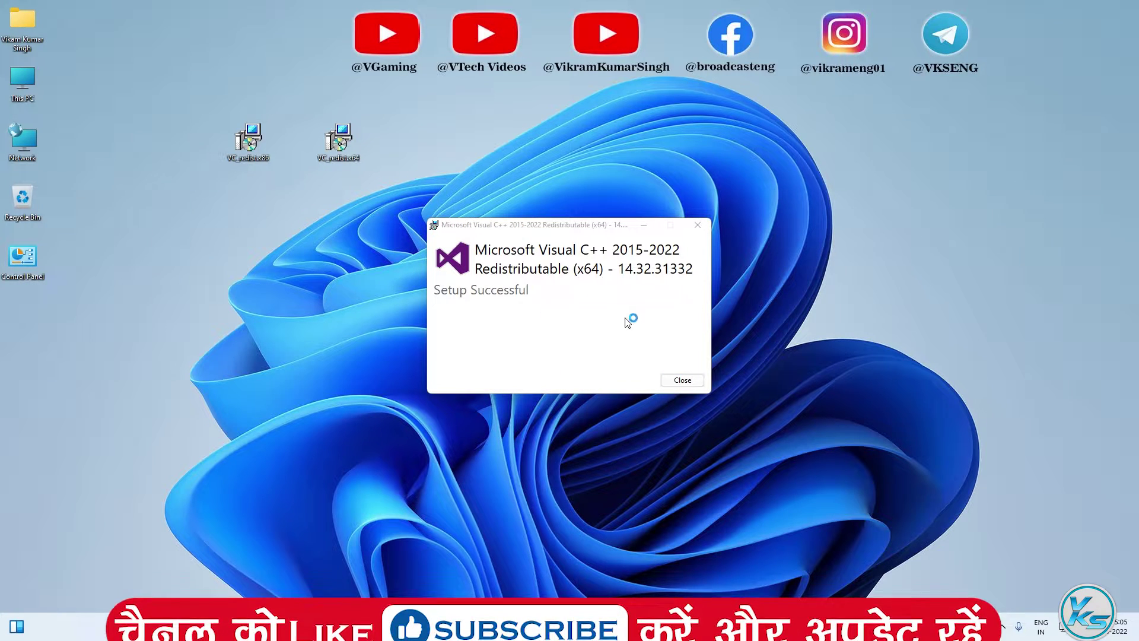
{"action": "left_click", "coordinate": [682, 380]}
Install the Microsoft Visual C++ 2015-2022 Redistributable (x86) as administrator, accepting the license terms, and close the setup.
{"action": "right_click", "coordinate": [252, 139]}
{"action": "left_click", "coordinate": [289, 192]}
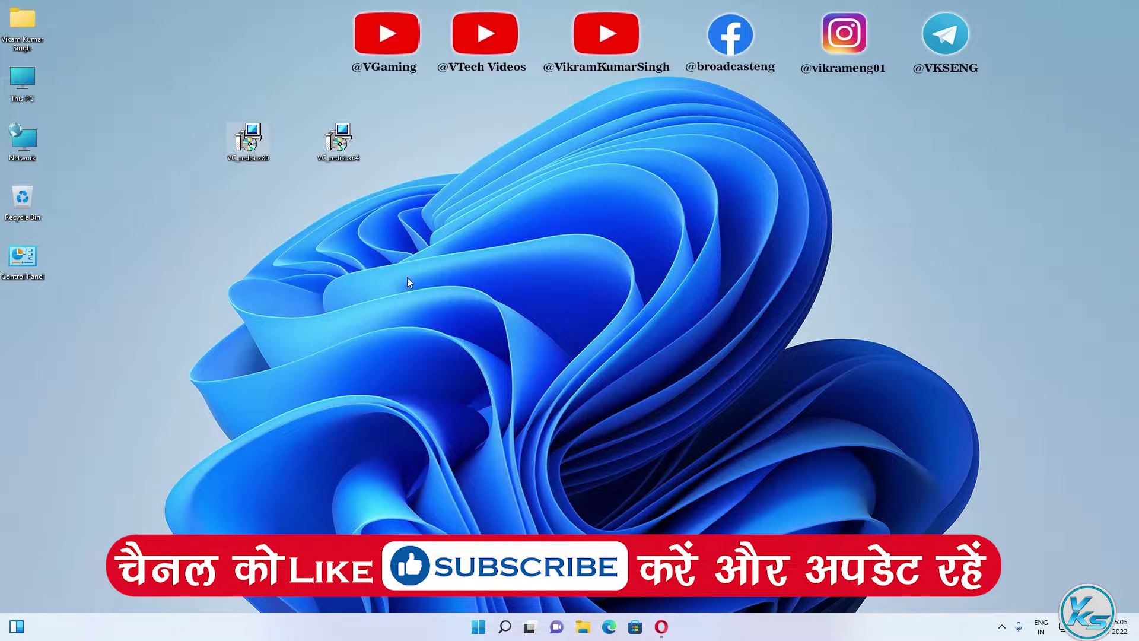
{"action": "left_click", "coordinate": [509, 411]}
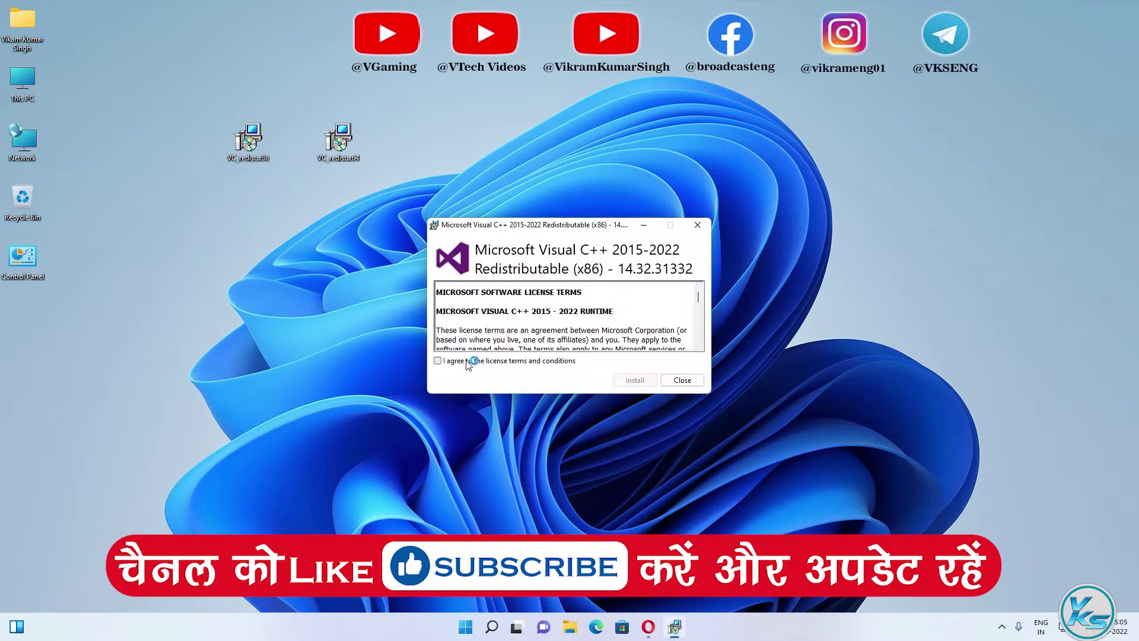
{"action": "left_click", "coordinate": [628, 379]}
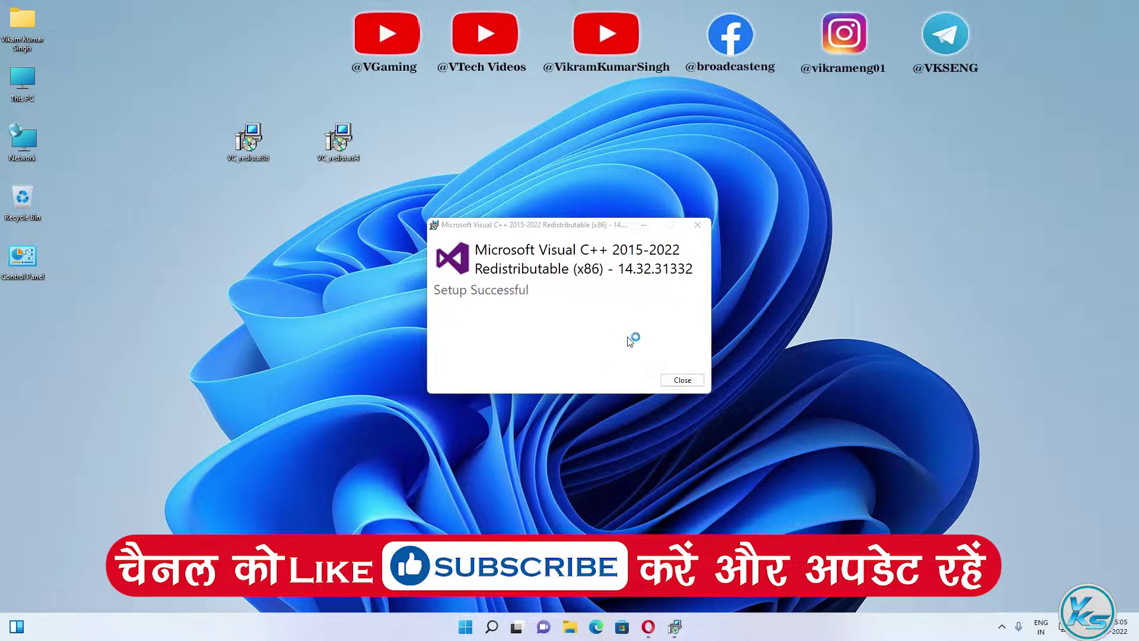
{"action": "left_click", "coordinate": [666, 384]}
Permanently delete both VC_redist installers from the desktop.
{"action": "left_click_drag", "start_coordinate": [374, 187], "coordinate": [215, 138]}
{"action": "key", "text": "shift+Delete"}
{"action": "left_click", "coordinate": [614, 324]}
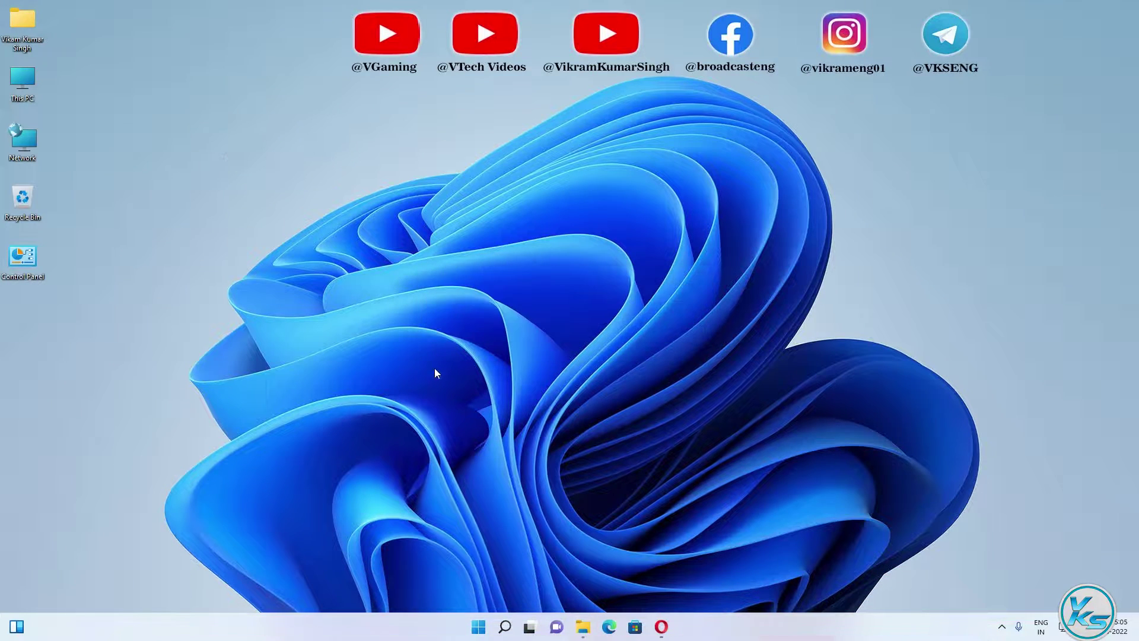
{"action": "right_click", "coordinate": [480, 627]}
{"action": "mouse_move", "coordinate": [513, 579]}
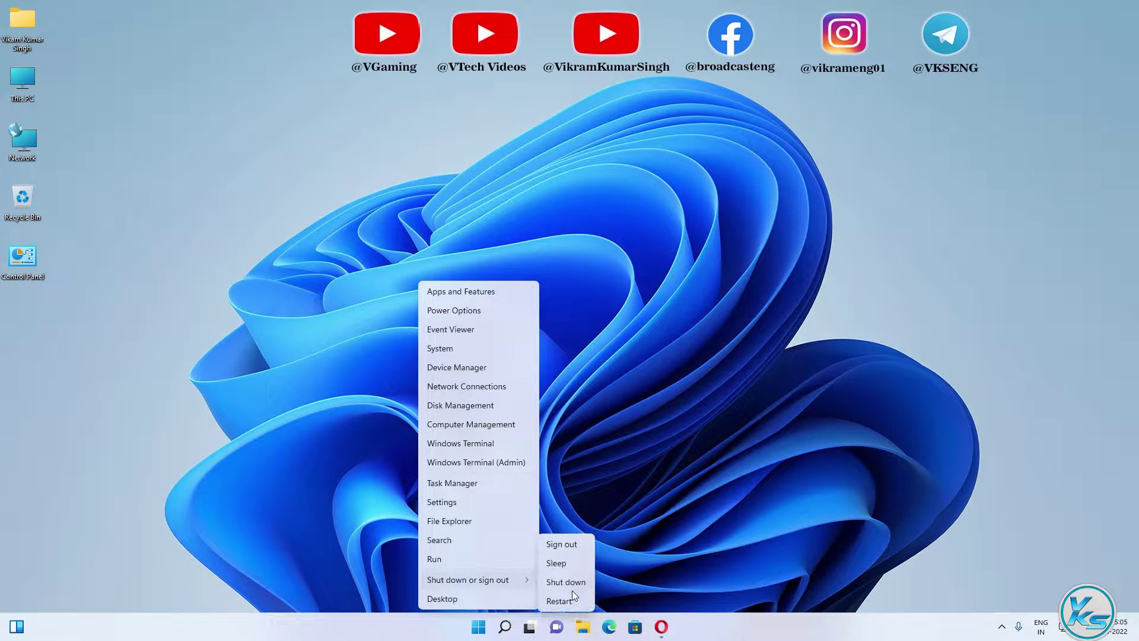
{"action": "left_click", "coordinate": [652, 488]}
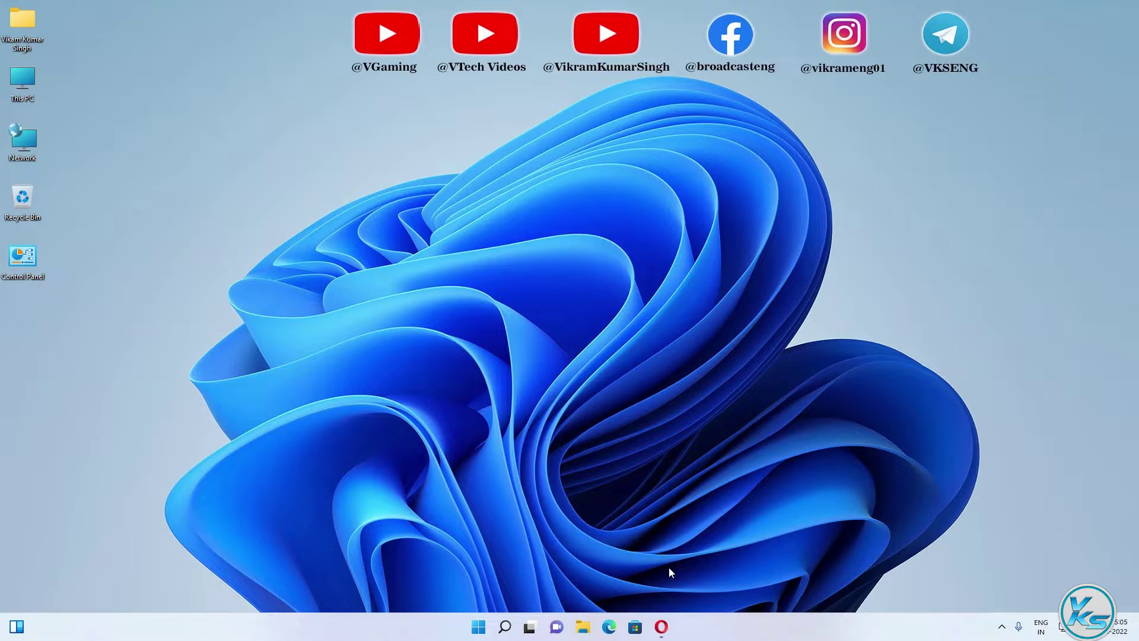
Switch to Opera and show the NVIDIA driver download page.
{"action": "left_click", "coordinate": [662, 627]}
{"action": "left_click", "coordinate": [303, 9]}
{"action": "left_click", "coordinate": [389, 38]}
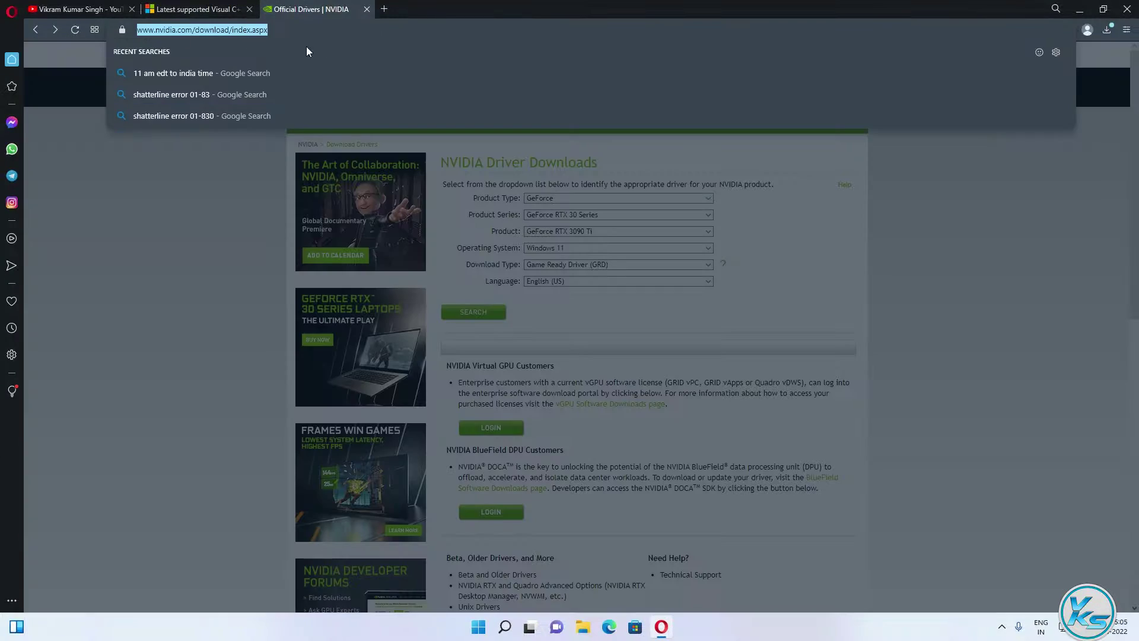
{"action": "key", "text": "Escape"}
Search for the Game Ready Driver for the GeForce RTX 3090 Ti on Windows 11 in English (US).
{"action": "left_click", "coordinate": [582, 198]}
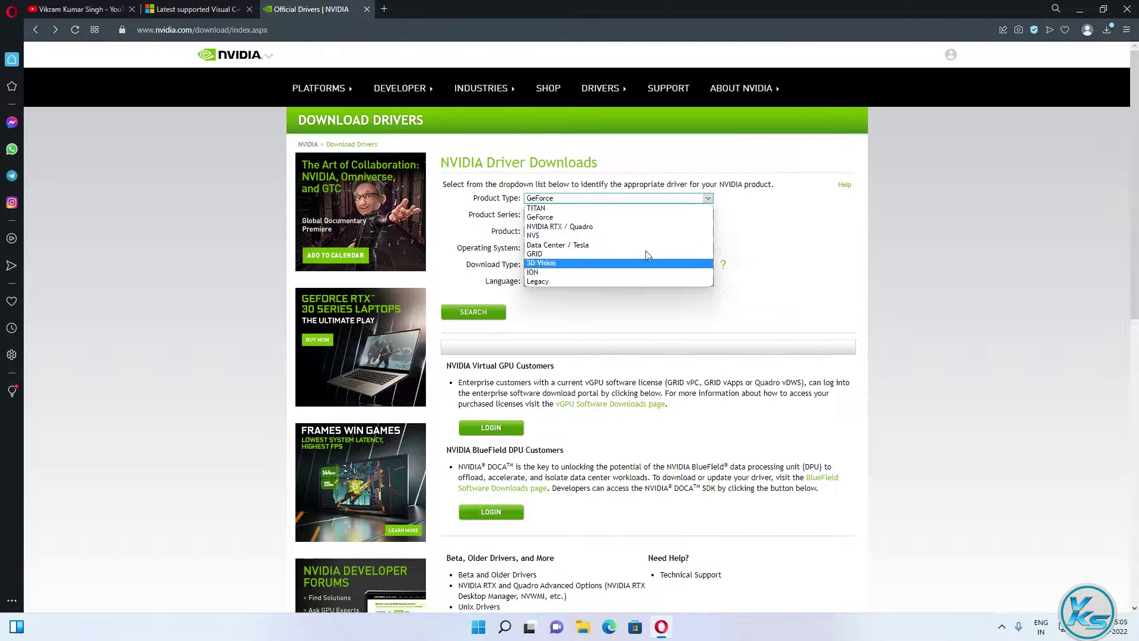
{"action": "left_click", "coordinate": [649, 215]}
{"action": "left_click", "coordinate": [657, 215]}
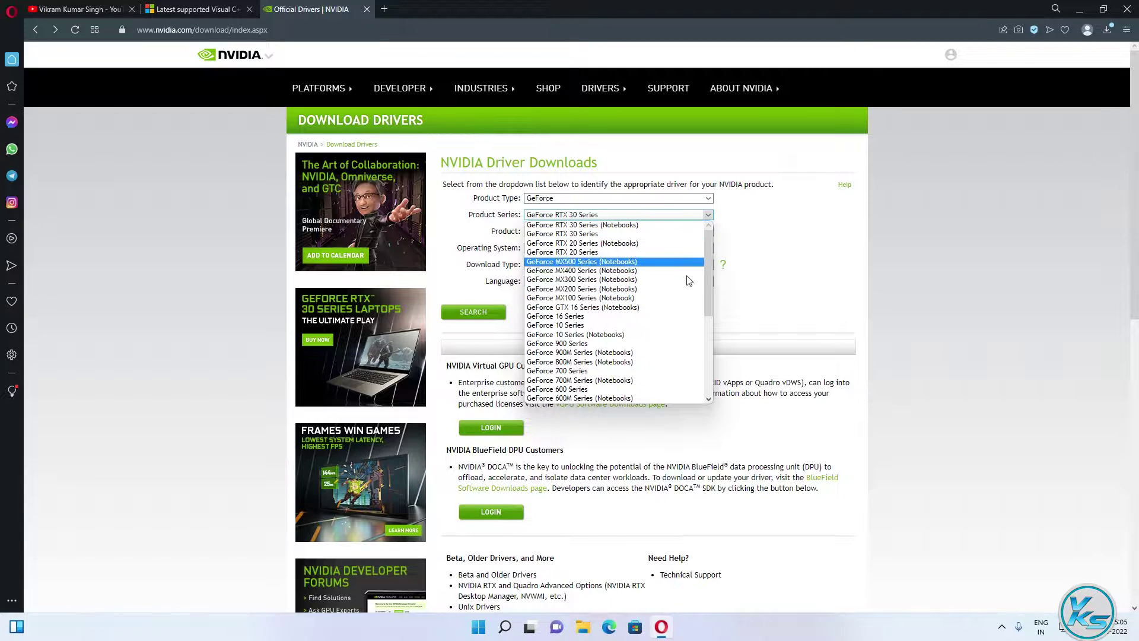
{"action": "left_click", "coordinate": [652, 215]}
{"action": "left_click", "coordinate": [656, 231]}
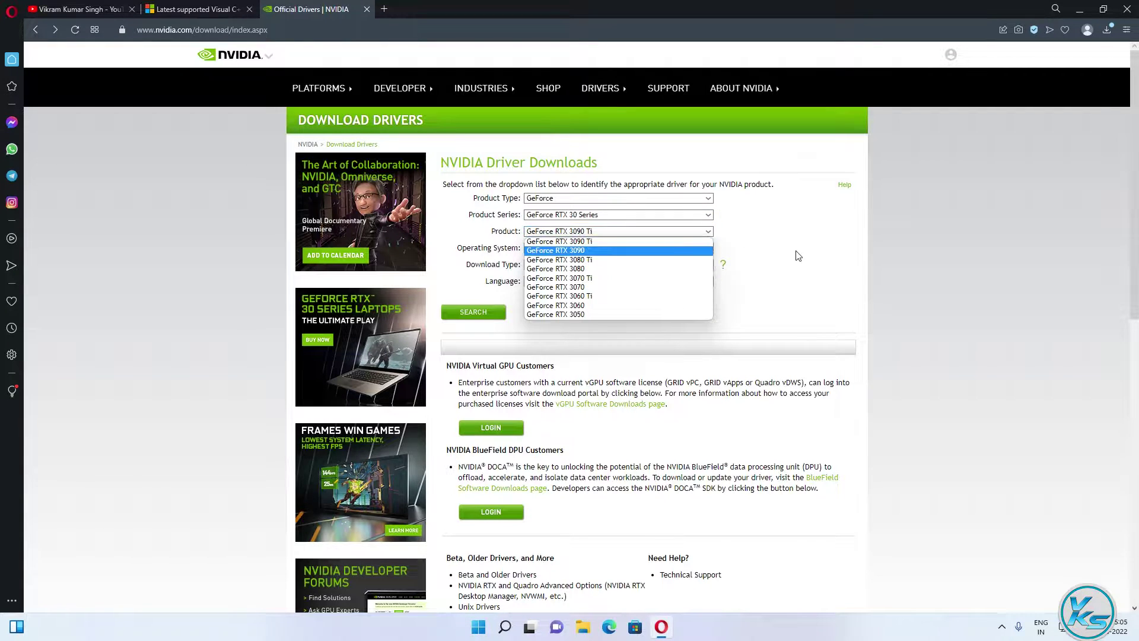
{"action": "left_click", "coordinate": [796, 254]}
{"action": "left_click", "coordinate": [652, 248]}
{"action": "left_click", "coordinate": [557, 267]}
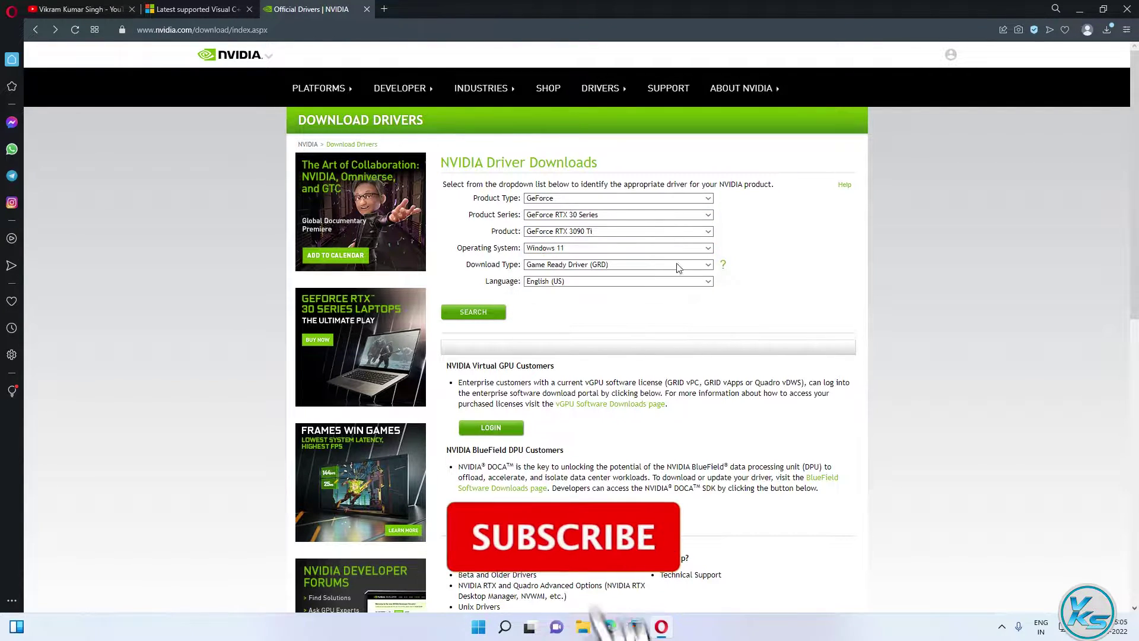
{"action": "left_click", "coordinate": [490, 320]}
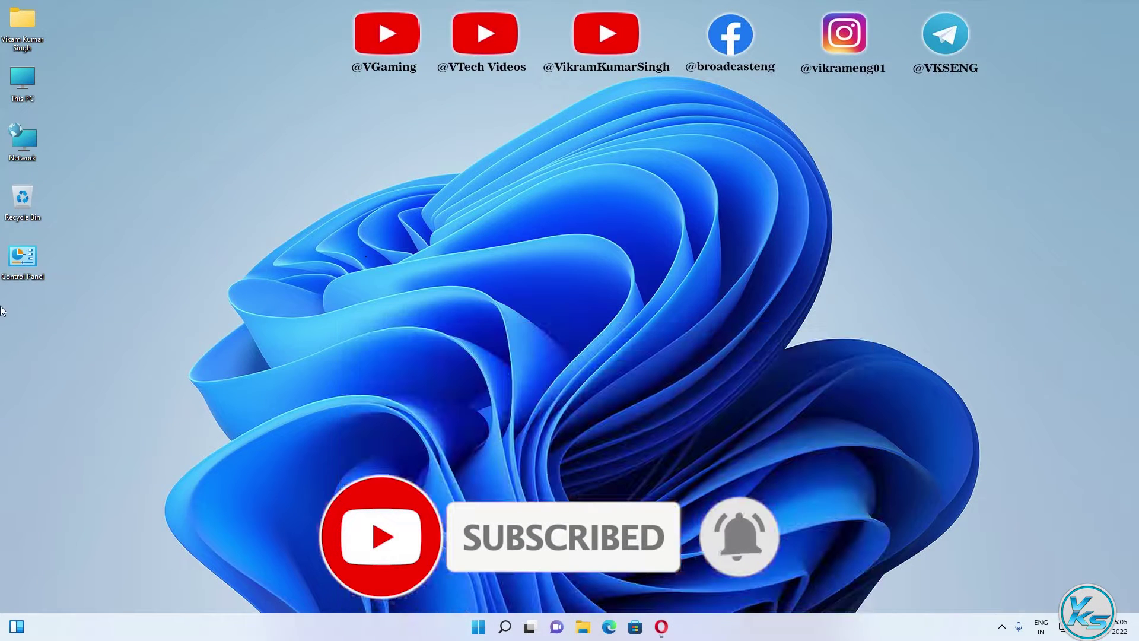
Examine the Visual C++ redistributable and NVIDIA Graphics Driver entries among the installed programs in Control Panel, and close the window.
{"action": "double_click", "coordinate": [23, 258]}
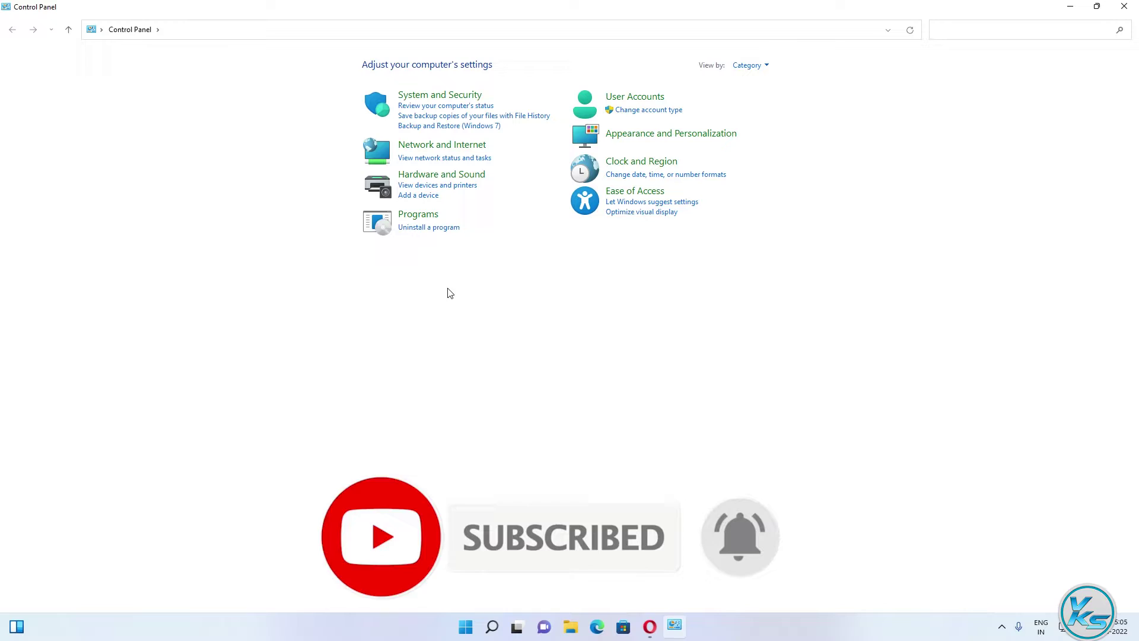
{"action": "left_click", "coordinate": [432, 235]}
{"action": "left_click", "coordinate": [18, 29]}
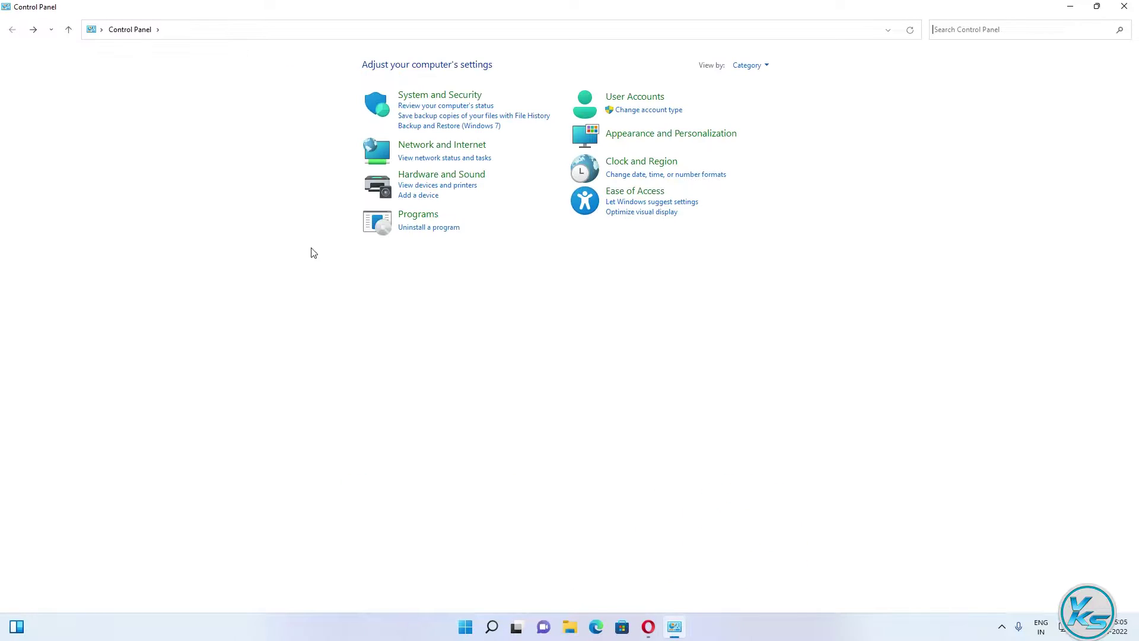
{"action": "left_click", "coordinate": [457, 228]}
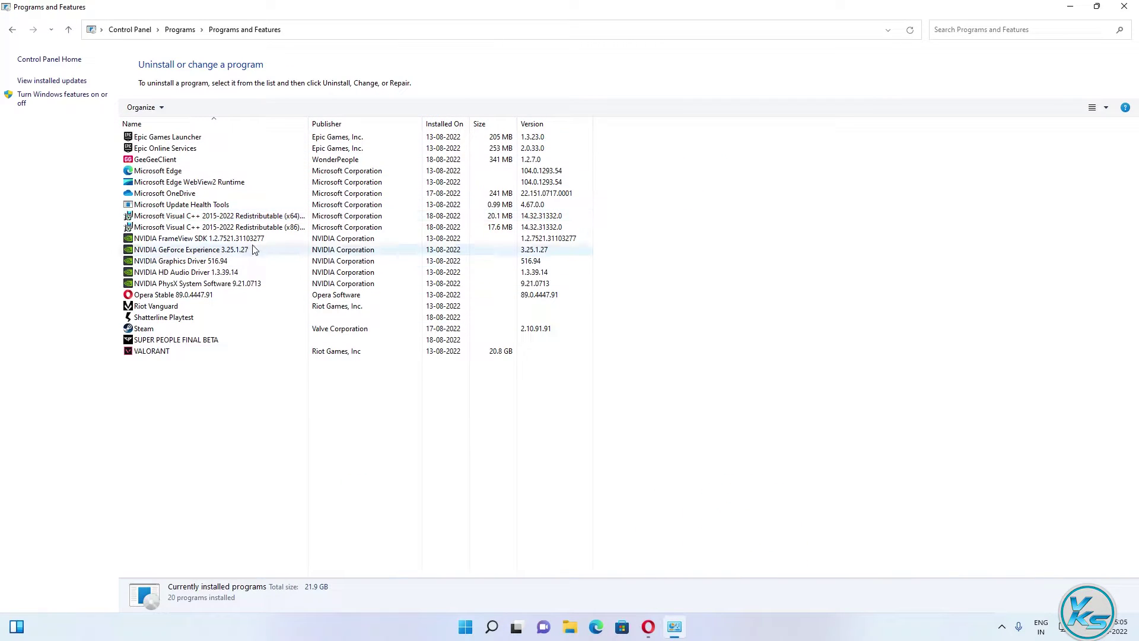
{"action": "left_click", "coordinate": [238, 216]}
{"action": "left_click", "coordinate": [248, 230]}
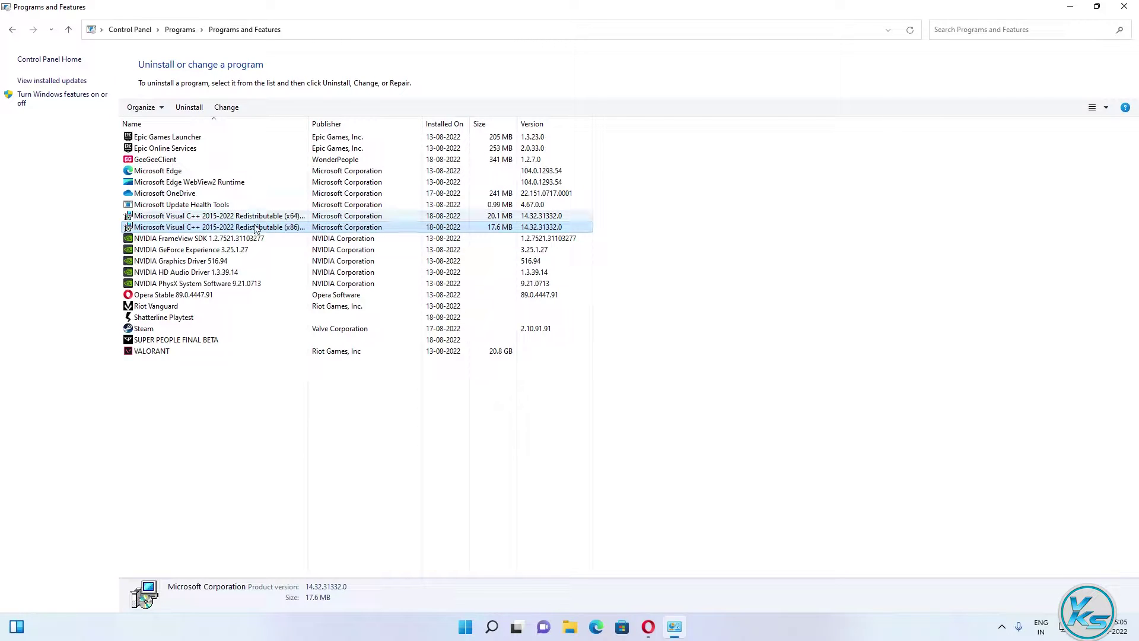
{"action": "left_click", "coordinate": [213, 263]}
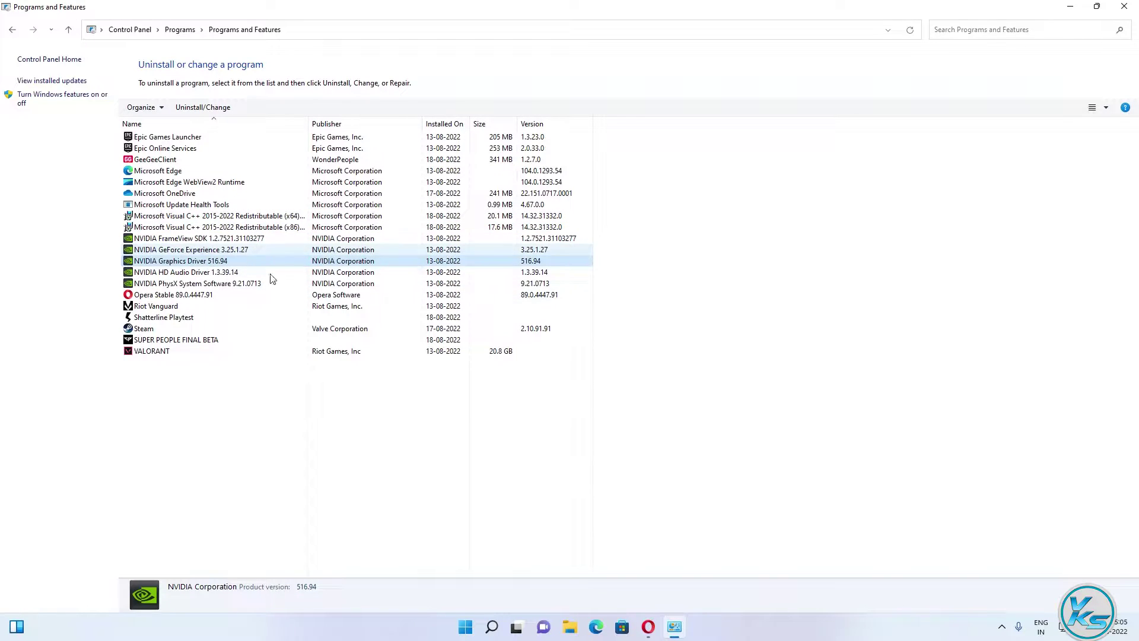
{"action": "left_click", "coordinate": [1107, 10]}
Find Epic Games Launcher through Windows search and open the Win32 folder that holds its executable.
{"action": "key", "text": "super"}
{"action": "type", "text": "e"}
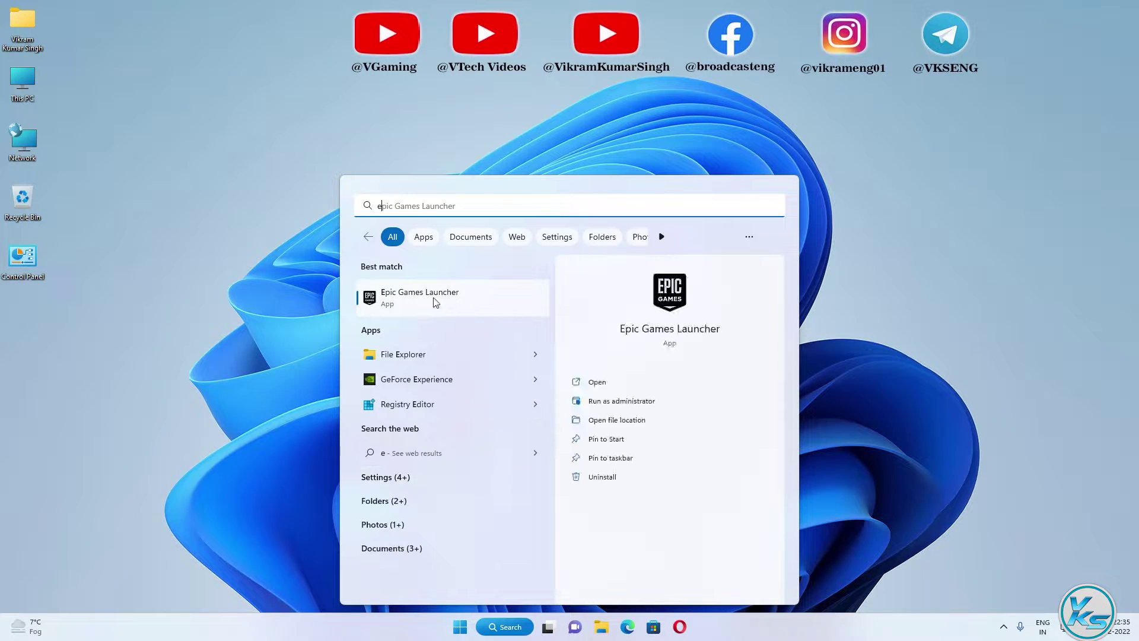
{"action": "right_click", "coordinate": [436, 303]}
{"action": "left_click", "coordinate": [474, 332]}
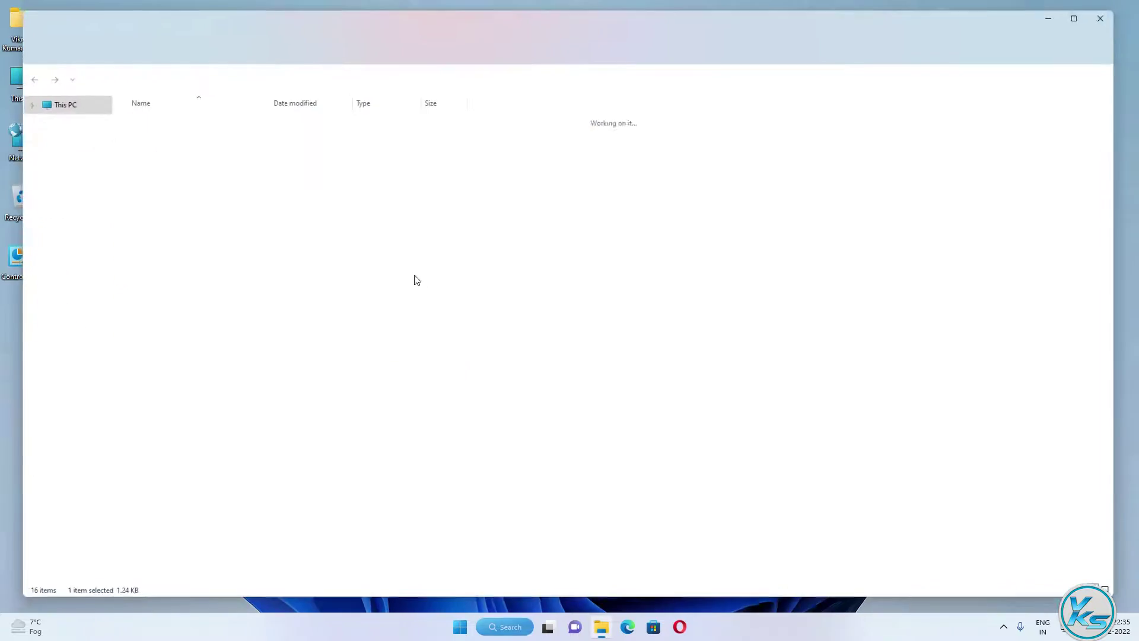
{"action": "right_click", "coordinate": [153, 372]}
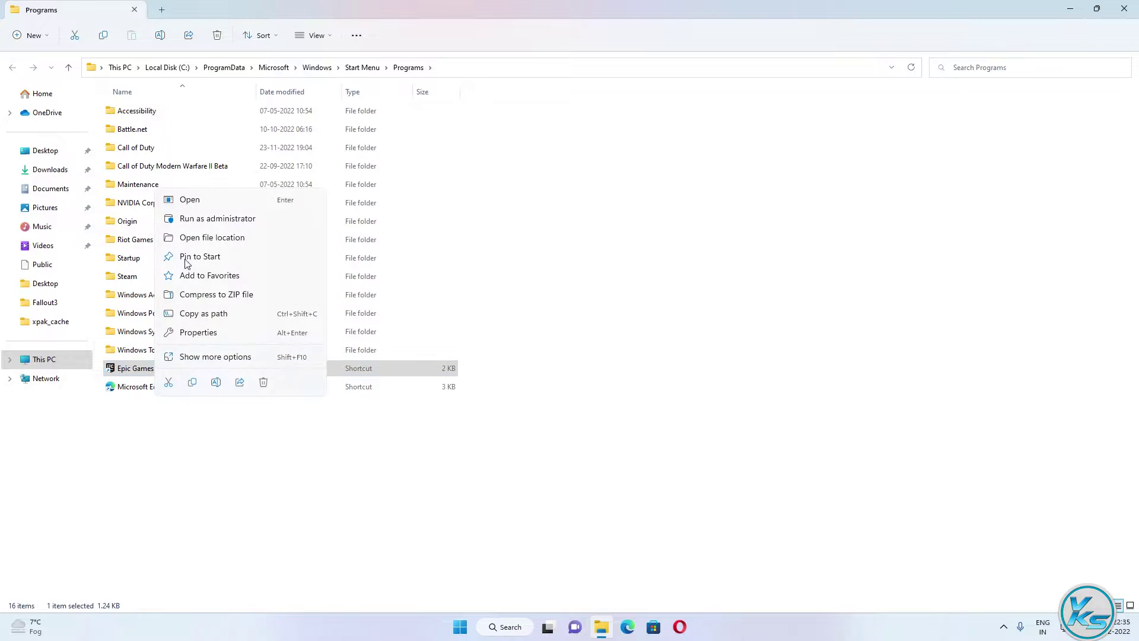
{"action": "left_click", "coordinate": [210, 238]}
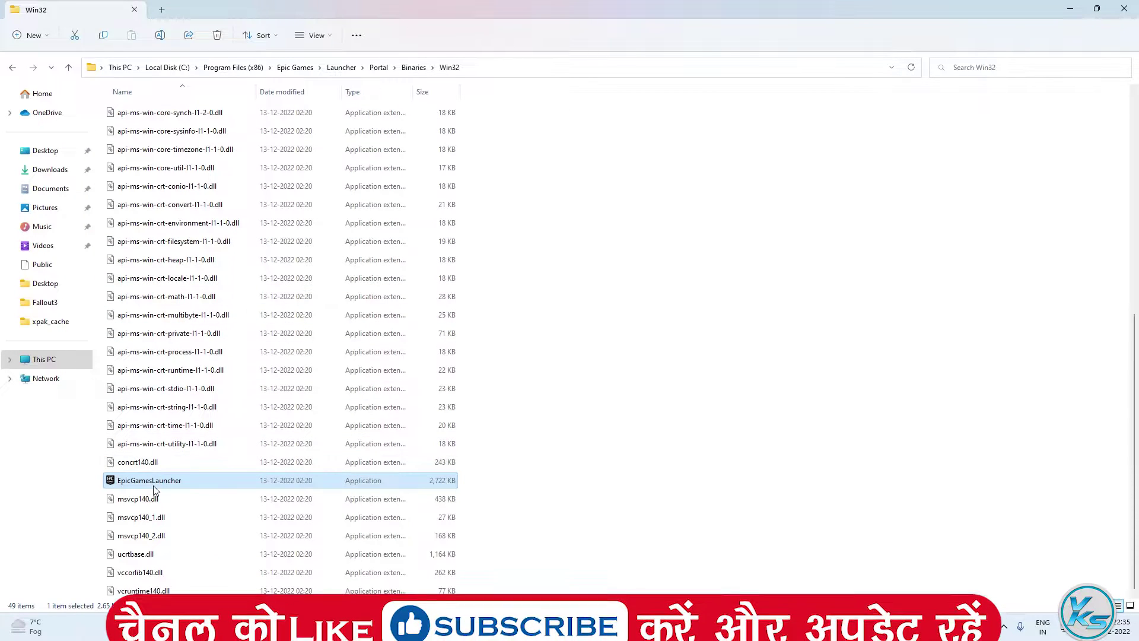
Set EpicGamesLauncher to run as administrator without fullscreen optimizations, with the program DPI scaling fix and the application-performed high DPI scaling override enabled.
{"action": "right_click", "coordinate": [156, 480]}
{"action": "left_click", "coordinate": [237, 449]}
{"action": "left_click_drag", "start_coordinate": [302, 281], "coordinate": [439, 106]}
{"action": "left_click", "coordinate": [382, 137]}
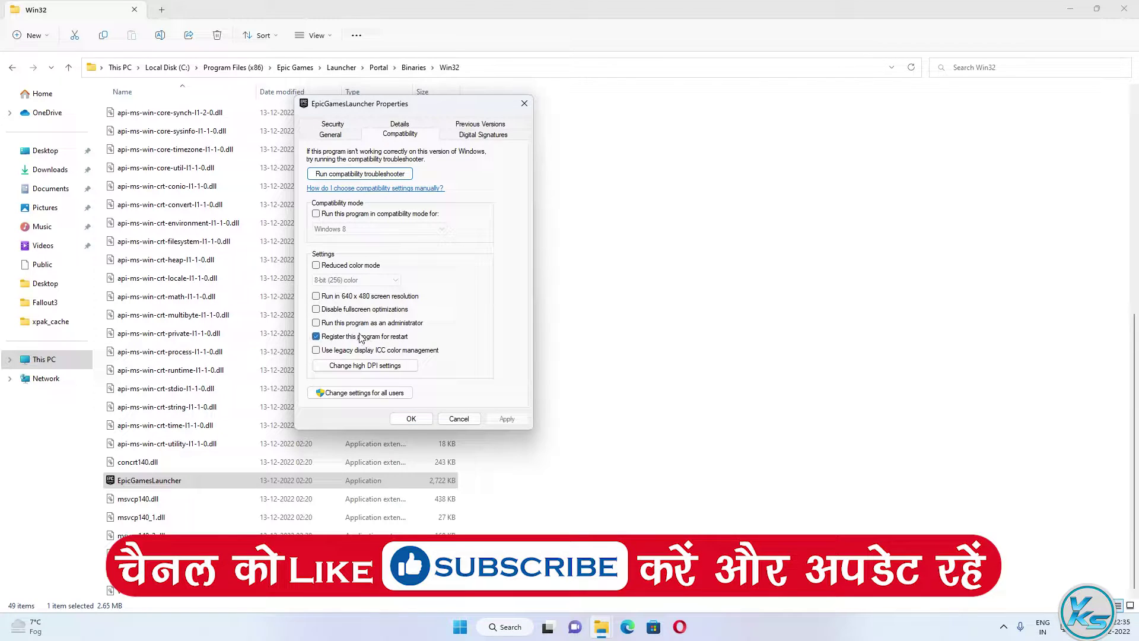
{"action": "left_click", "coordinate": [381, 364]}
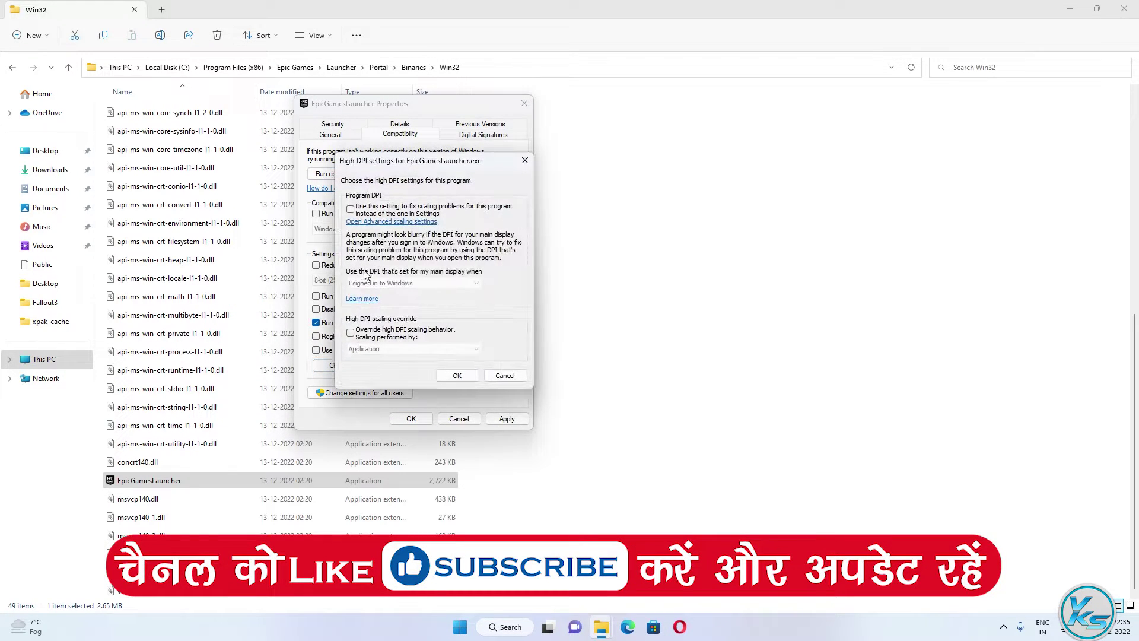
{"action": "left_click", "coordinate": [380, 334]}
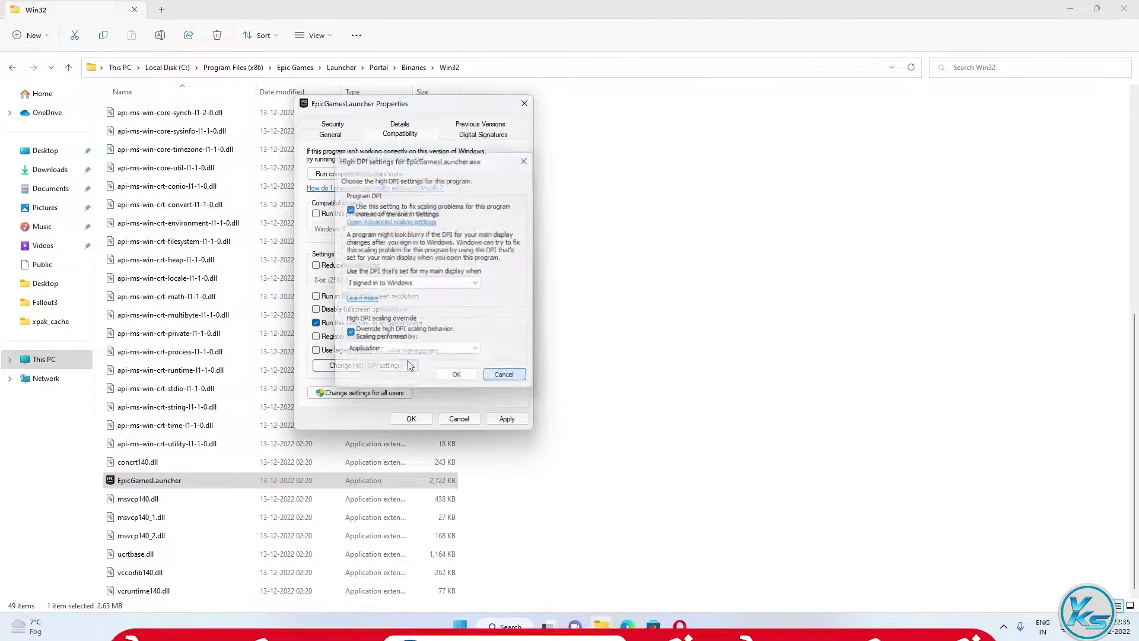
{"action": "left_click", "coordinate": [457, 375]}
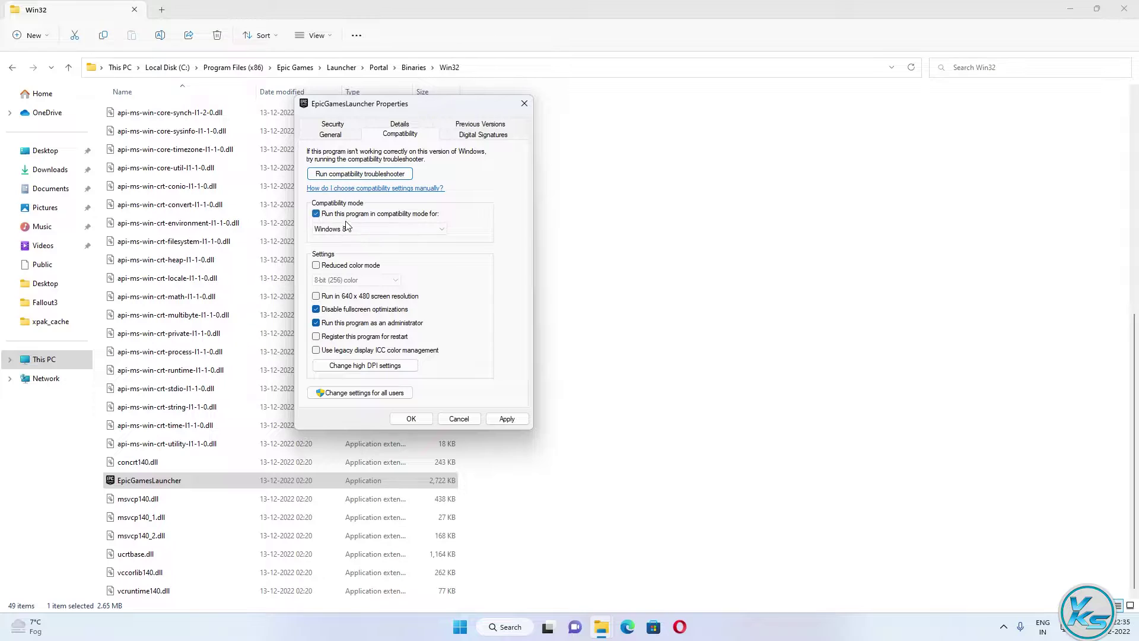
Turn off compatibility mode for EpicGamesLauncher, save its properties and close the folder.
{"action": "left_click", "coordinate": [379, 228]}
{"action": "left_click", "coordinate": [316, 213]}
{"action": "left_click", "coordinate": [411, 418]}
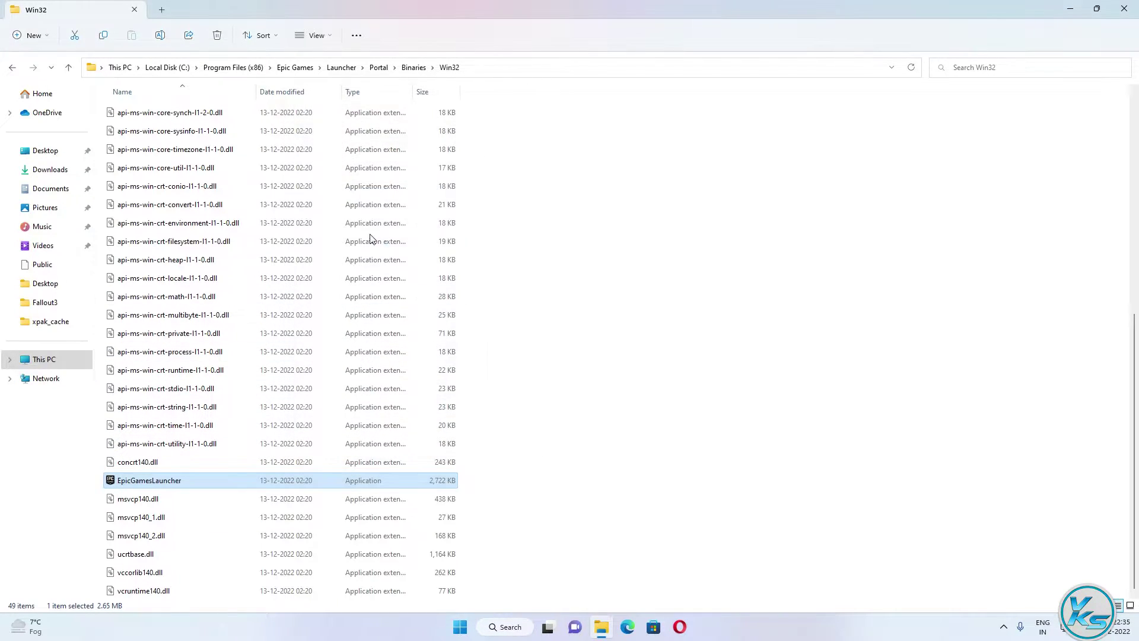
{"action": "left_click", "coordinate": [1125, 9]}
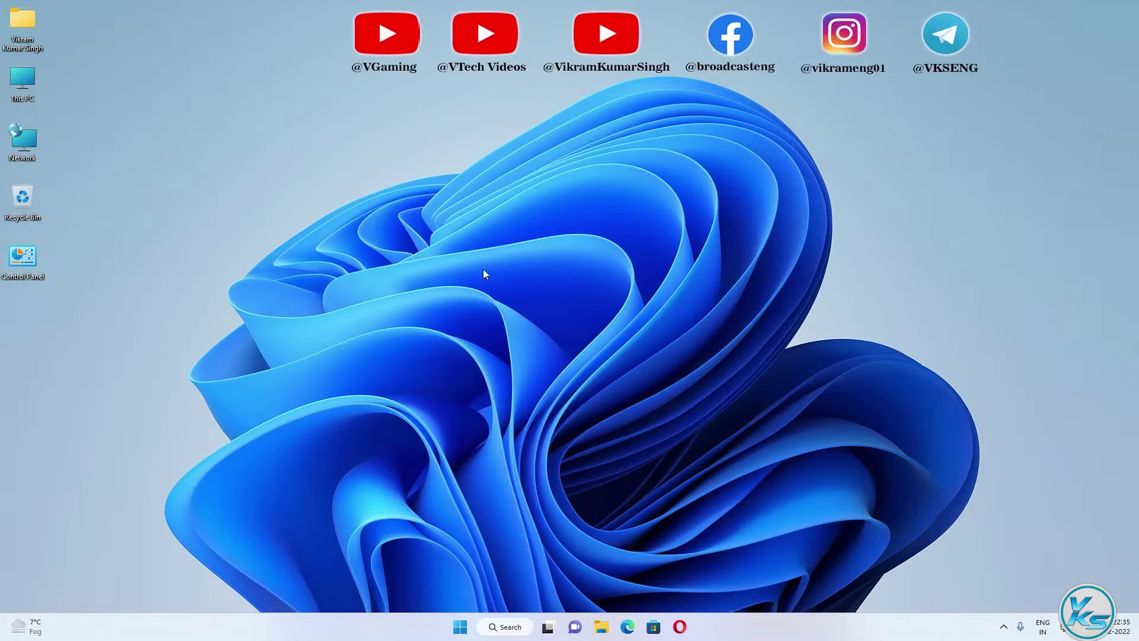
Switch Game Mode off and back on in the Windows gaming settings, and close Settings.
{"action": "right_click", "coordinate": [460, 626]}
{"action": "left_click", "coordinate": [425, 500]}
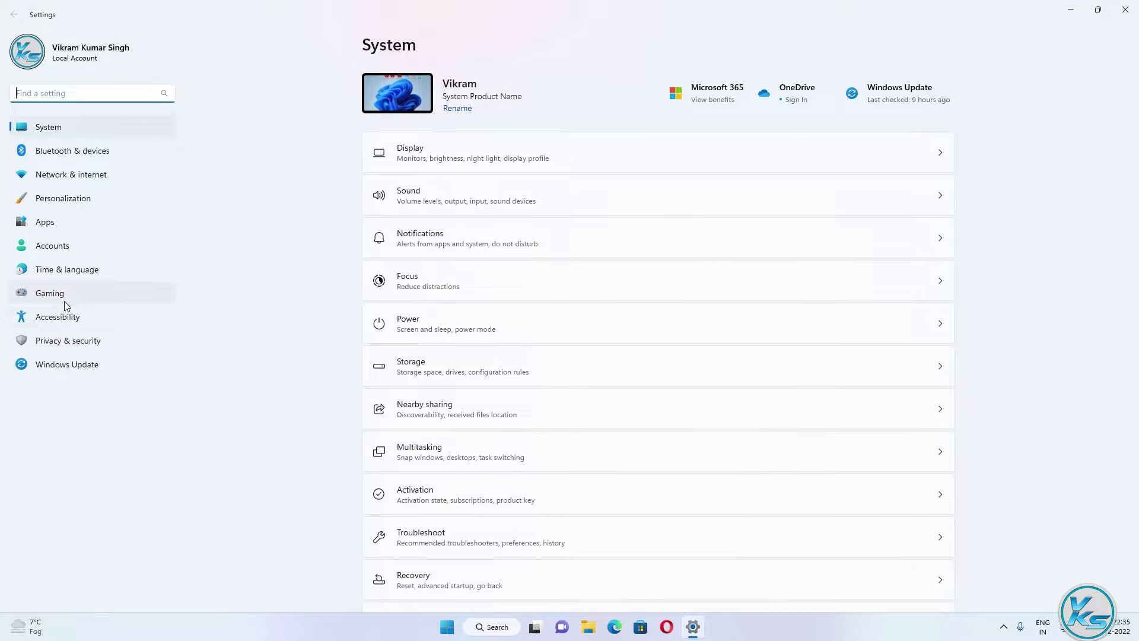
{"action": "left_click", "coordinate": [59, 293]}
{"action": "left_click", "coordinate": [546, 182]}
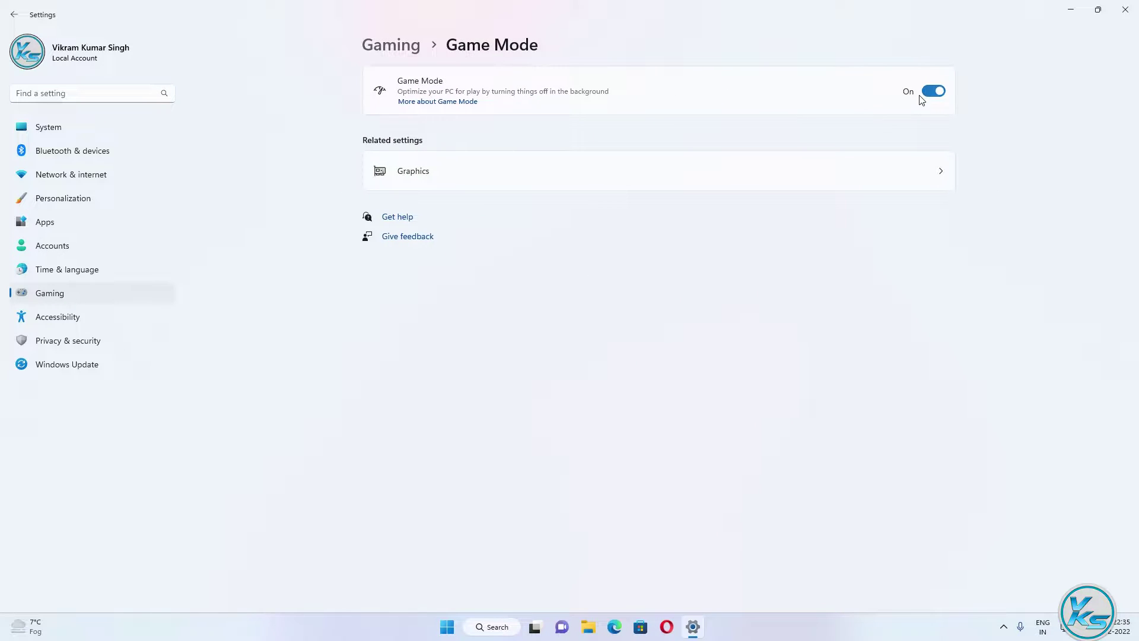
{"action": "left_click", "coordinate": [928, 92]}
{"action": "left_click", "coordinate": [932, 92]}
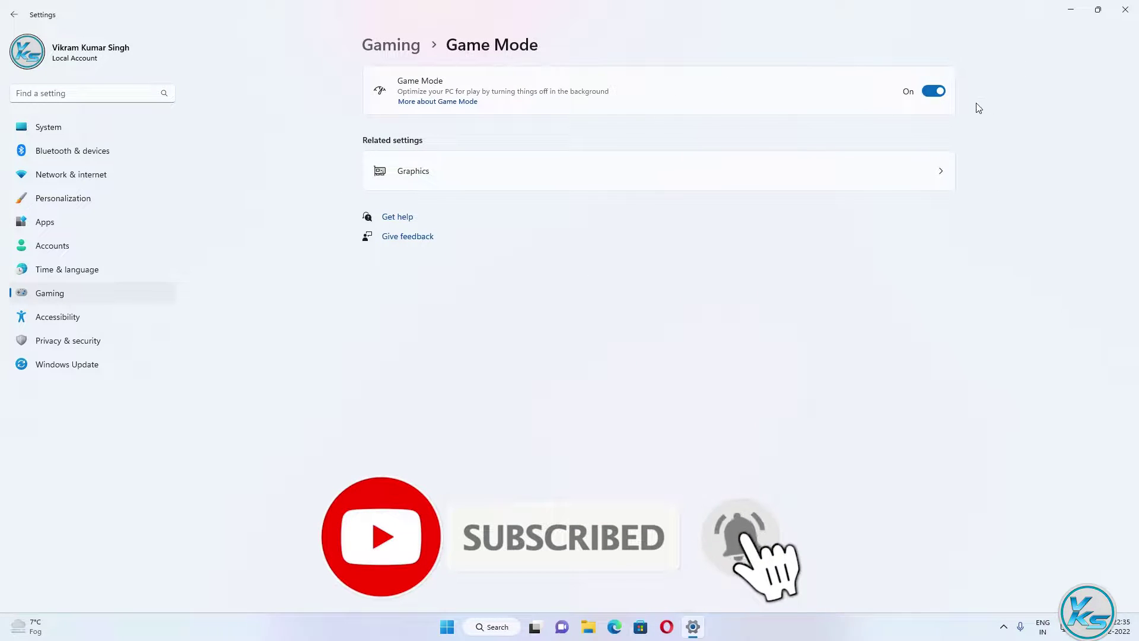
{"action": "left_click", "coordinate": [1125, 10]}
Launch Epic Games Launcher through Windows search and open the game library.
{"action": "left_click", "coordinate": [505, 627]}
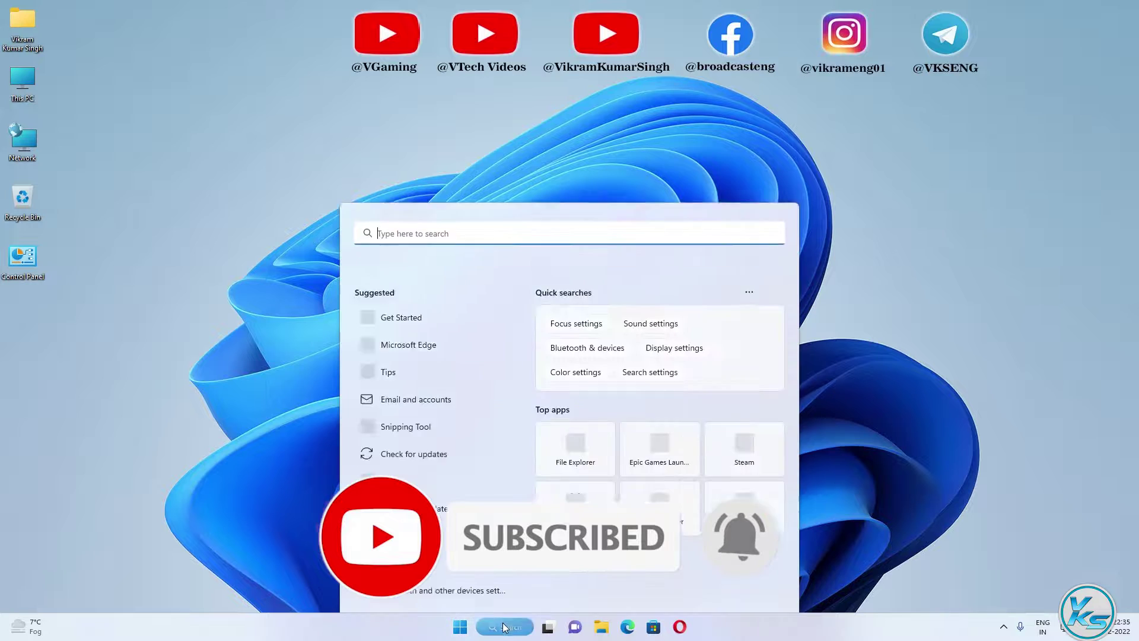
{"action": "type", "text": "e"}
{"action": "left_click", "coordinate": [422, 297]}
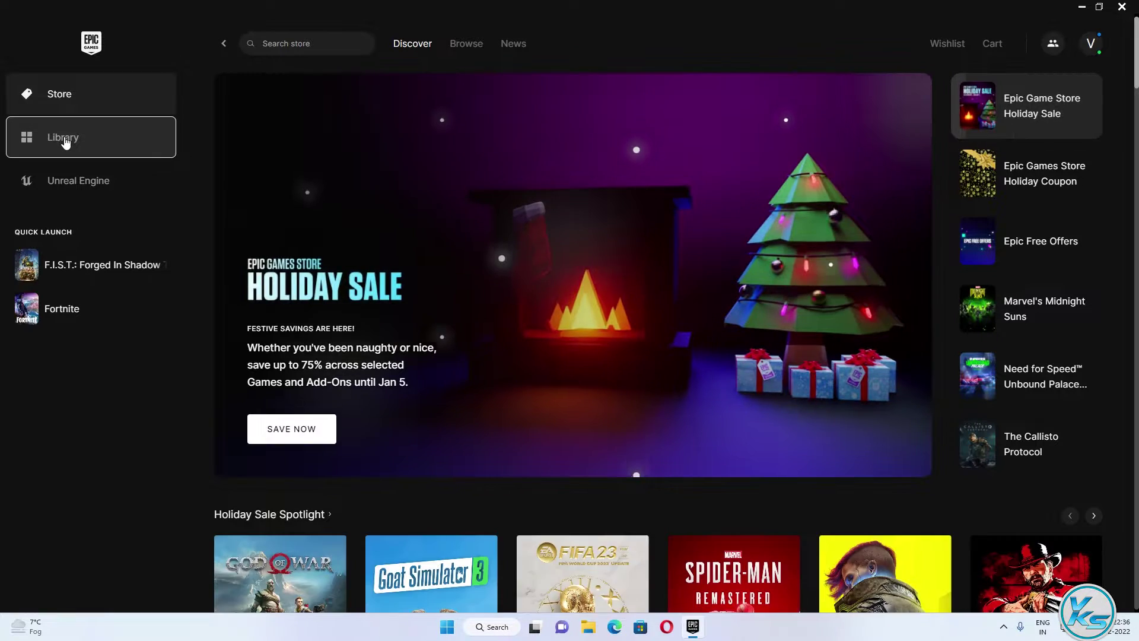
{"action": "left_click", "coordinate": [65, 141]}
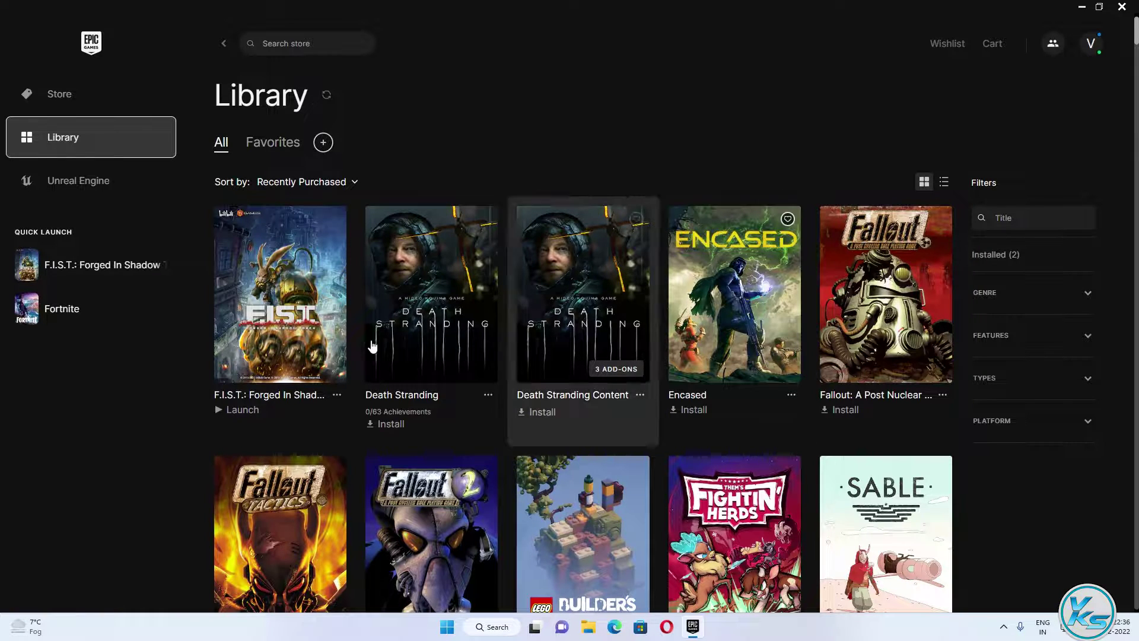
Copy the folder path C:\Program Files\Epic Games from Death Stranding's install options, cancel the installation and minimize the launcher.
{"action": "left_click", "coordinate": [448, 289]}
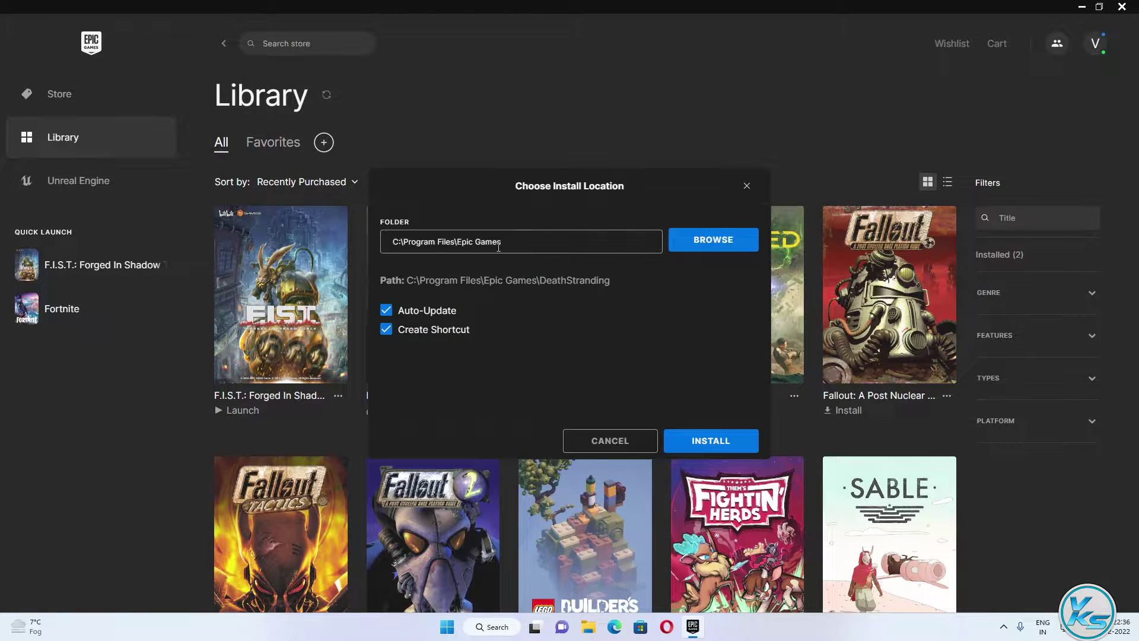
{"action": "left_click", "coordinate": [582, 437]}
{"action": "left_click", "coordinate": [1079, 7]}
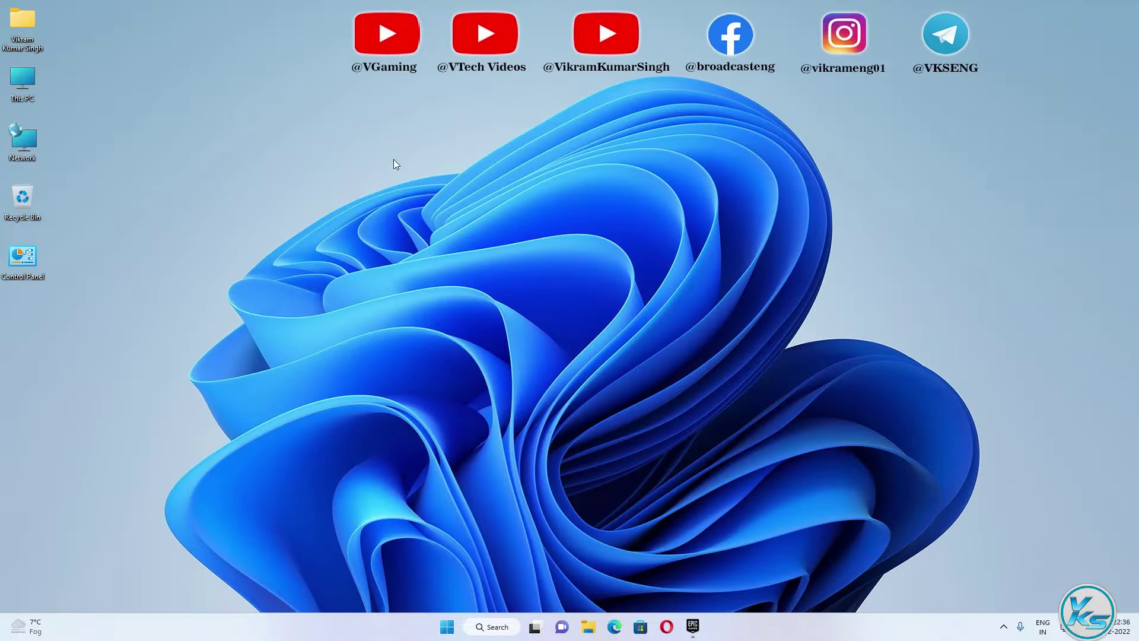
Go to C:\Program Files\Epic Games in File Explorer using the copied path and open the FIST folder.
{"action": "double_click", "coordinate": [16, 83]}
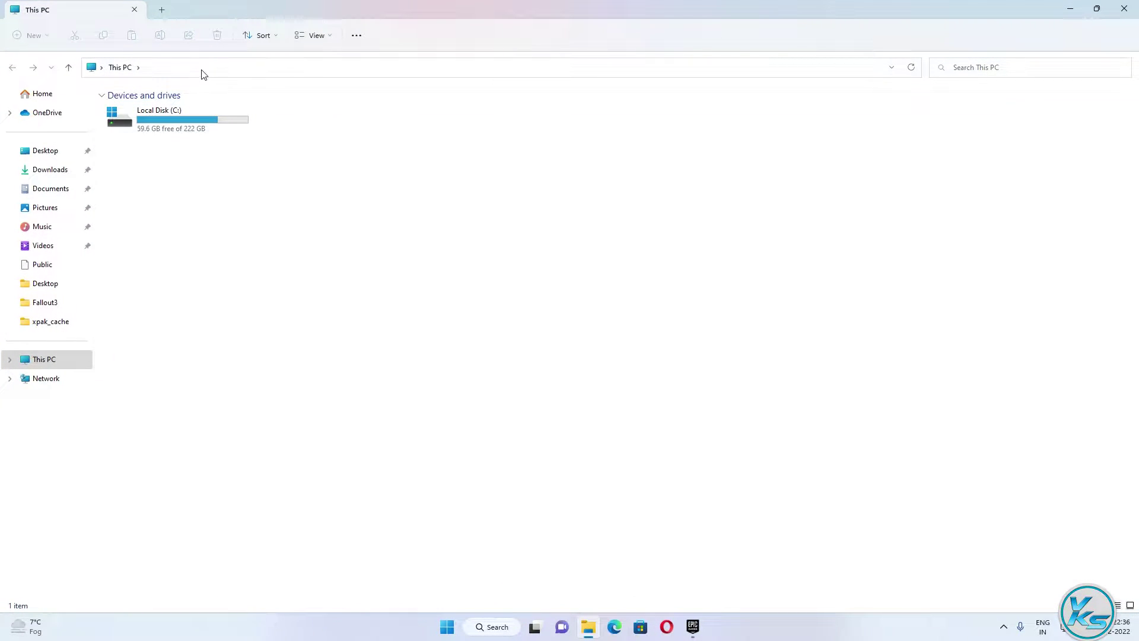
{"action": "left_click", "coordinate": [205, 67]}
{"action": "right_click", "coordinate": [163, 67]}
{"action": "left_click", "coordinate": [178, 117]}
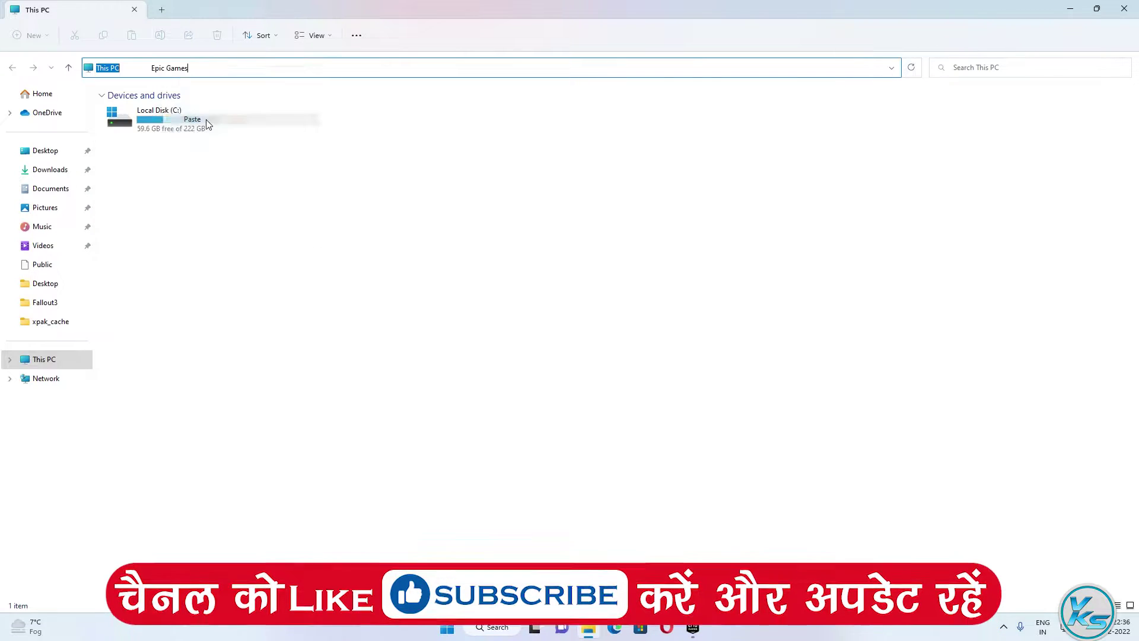
{"action": "key", "text": "Return"}
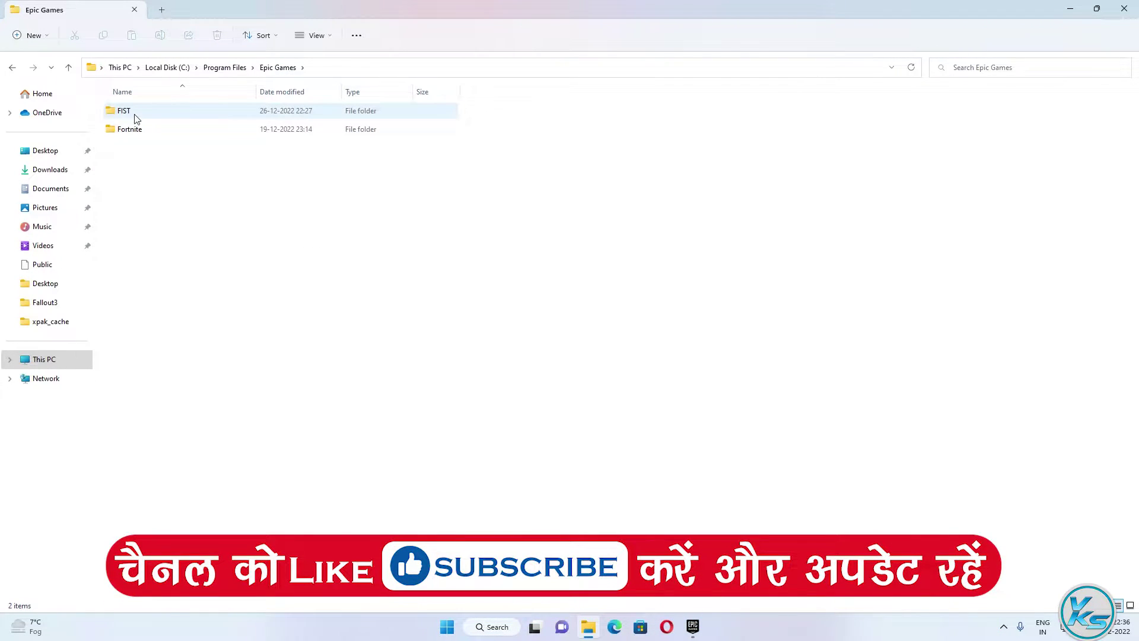
{"action": "double_click", "coordinate": [136, 119]}
Try setting ZingangGame to run as administrator without fullscreen optimizations, with the program DPI scaling fix and application-performed high DPI scaling override.
{"action": "left_click", "coordinate": [149, 185]}
{"action": "right_click", "coordinate": [149, 185]}
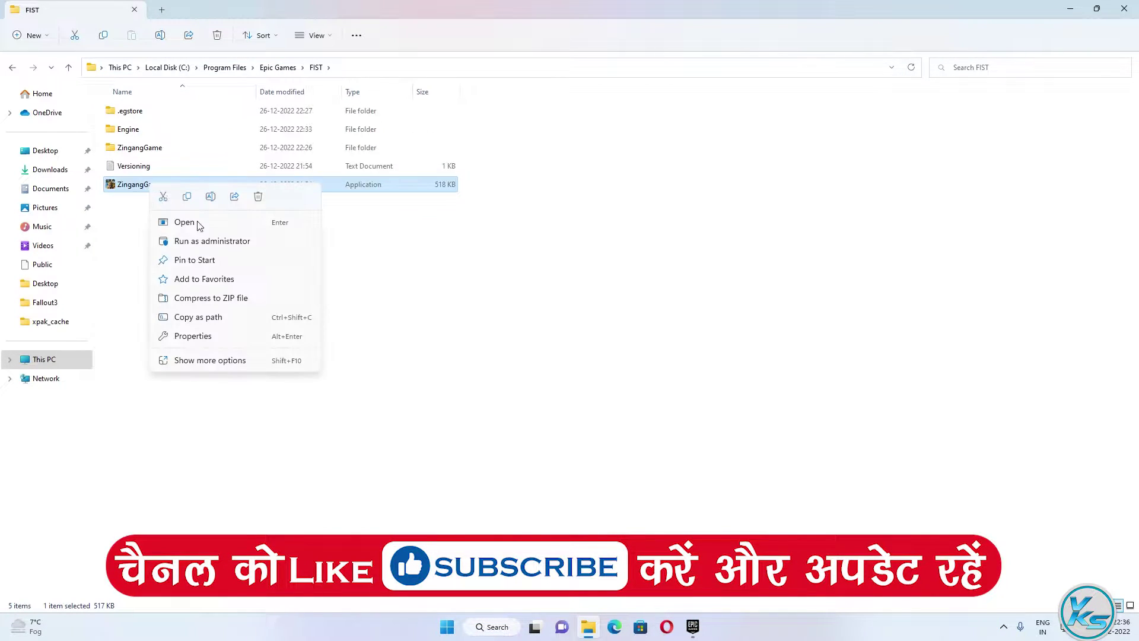
{"action": "left_click", "coordinate": [193, 336]}
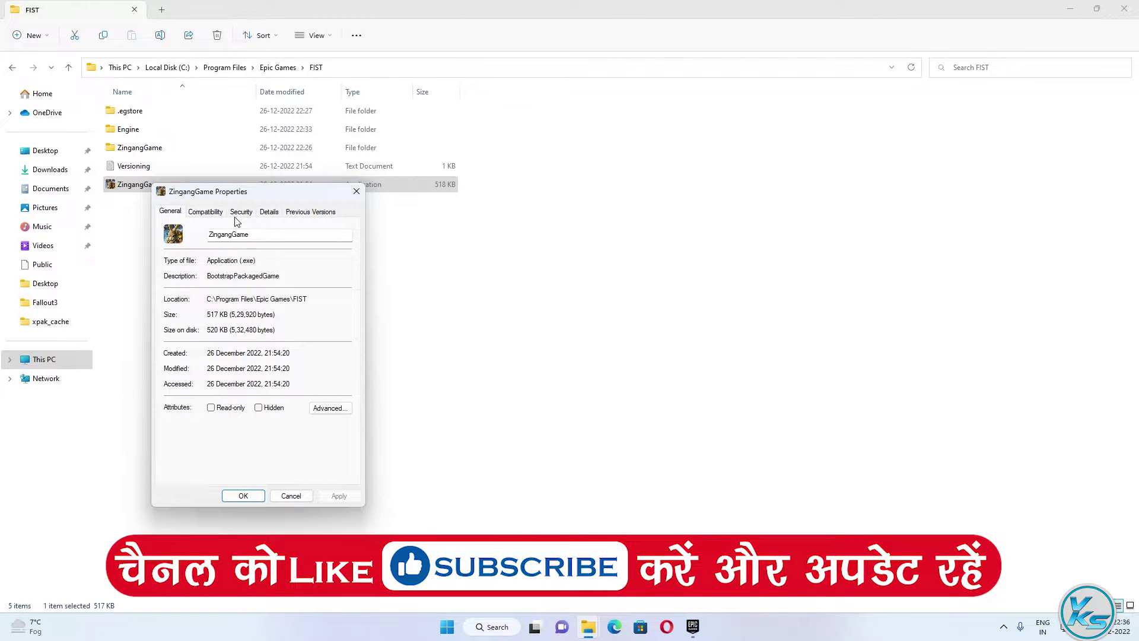
{"action": "left_click", "coordinate": [205, 212]}
{"action": "left_click_drag", "start_coordinate": [267, 191], "coordinate": [411, 100]}
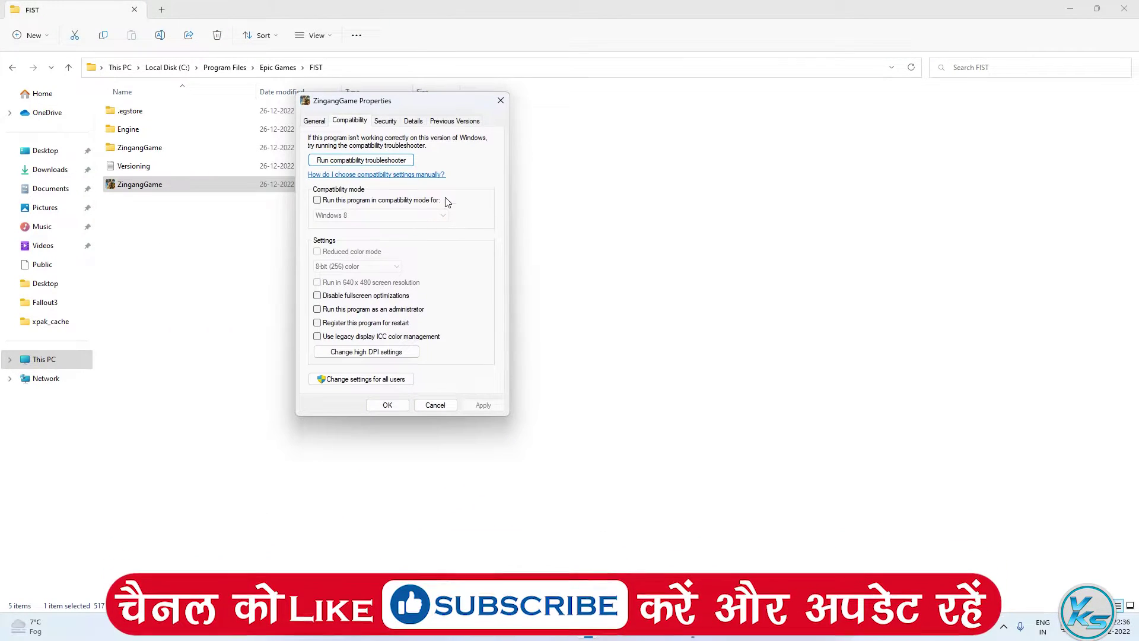
{"action": "left_click", "coordinate": [332, 311]}
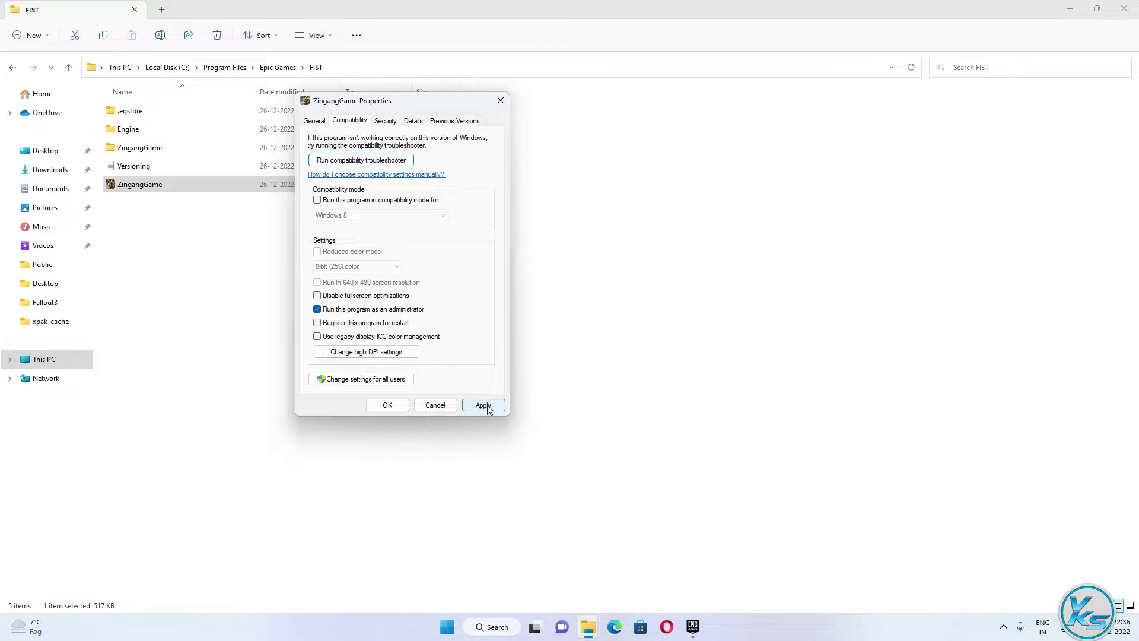
{"action": "left_click", "coordinate": [350, 349]}
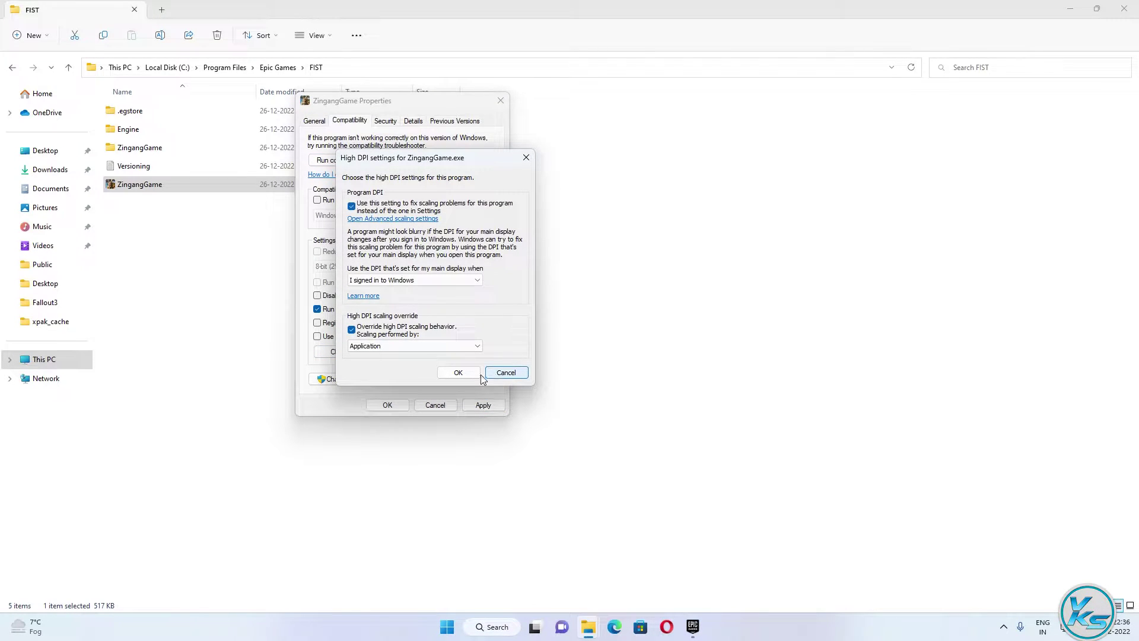
{"action": "left_click", "coordinate": [460, 372]}
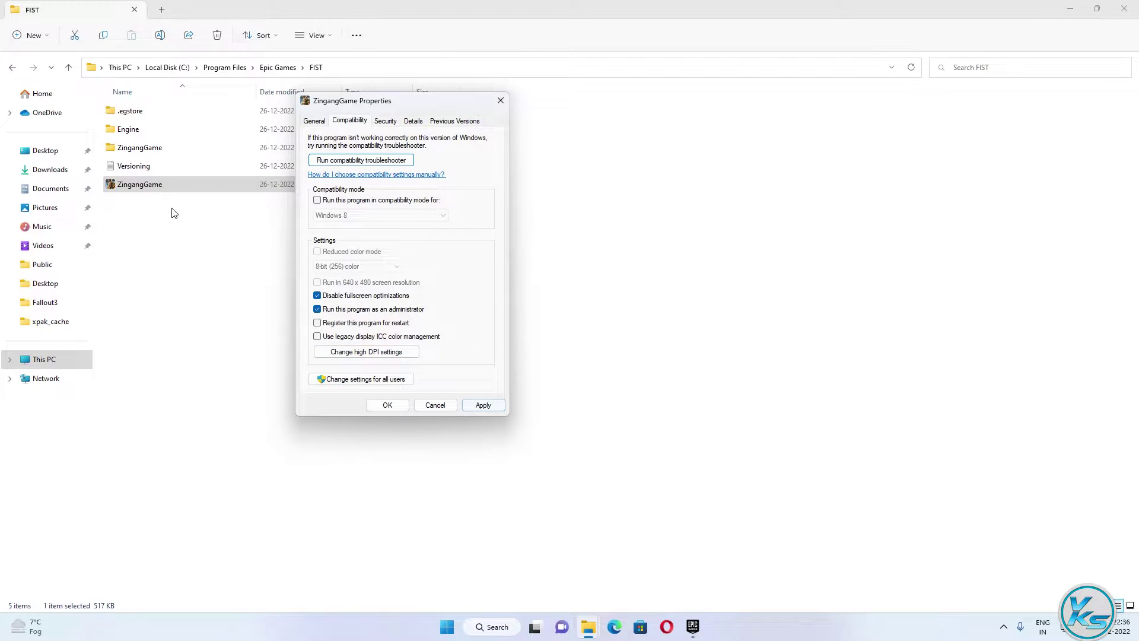
Try out the Windows versions for ZingangGame's compatibility mode, turn the mode back off and cancel its properties.
{"action": "left_click", "coordinate": [390, 202]}
{"action": "left_click", "coordinate": [390, 218]}
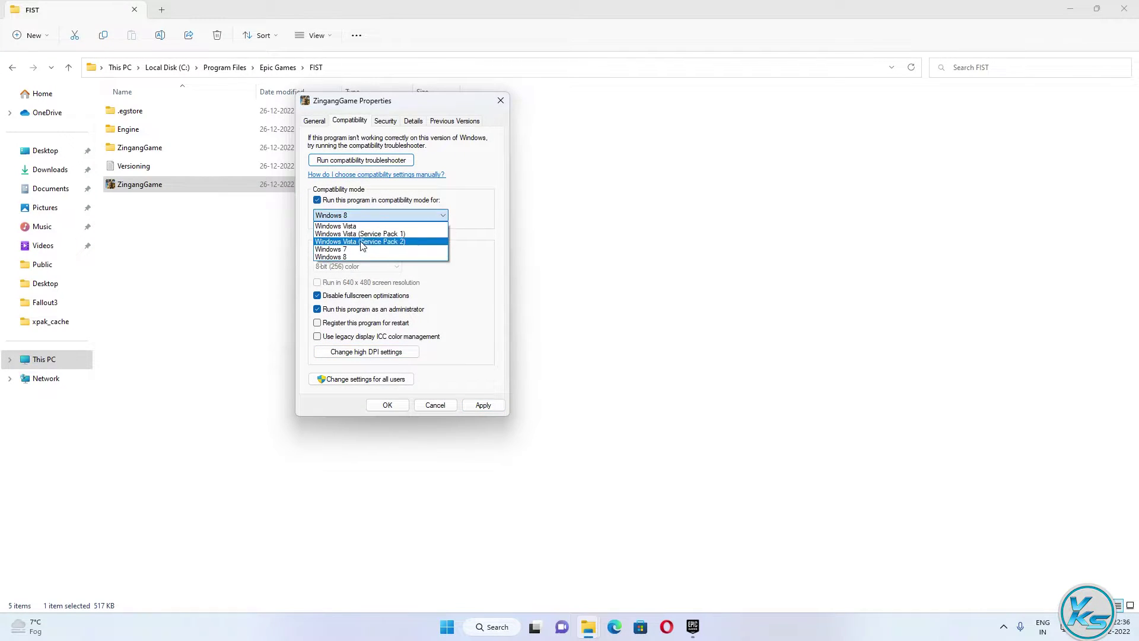
{"action": "left_click", "coordinate": [380, 226]}
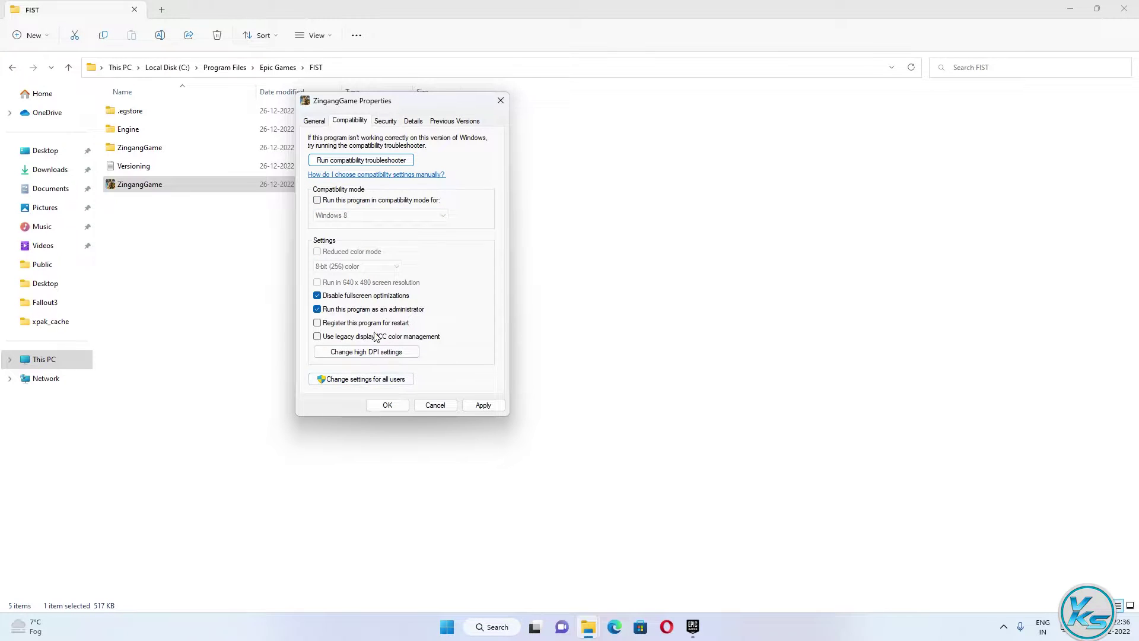
{"action": "left_click", "coordinate": [427, 406]}
Copy the folder path C:\Program Files\Epic Games\FIST and close the File Explorer window.
{"action": "left_click", "coordinate": [349, 70]}
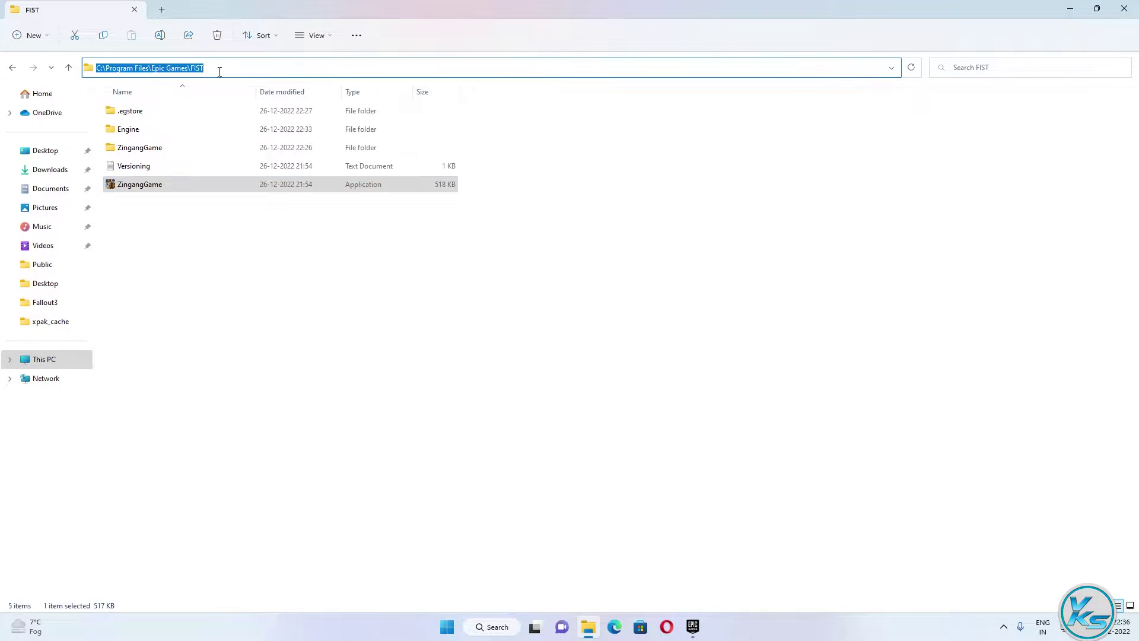
{"action": "left_click", "coordinate": [235, 111]}
{"action": "left_click", "coordinate": [1125, 10]}
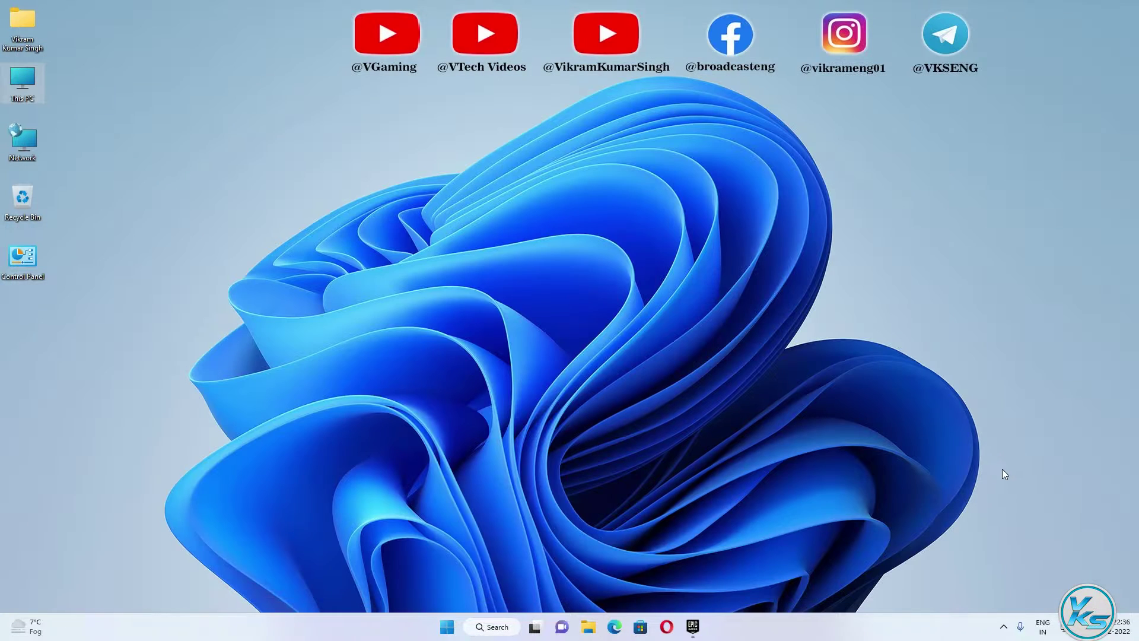
{"action": "left_click", "coordinate": [1003, 626]}
{"action": "left_click", "coordinate": [992, 570]}
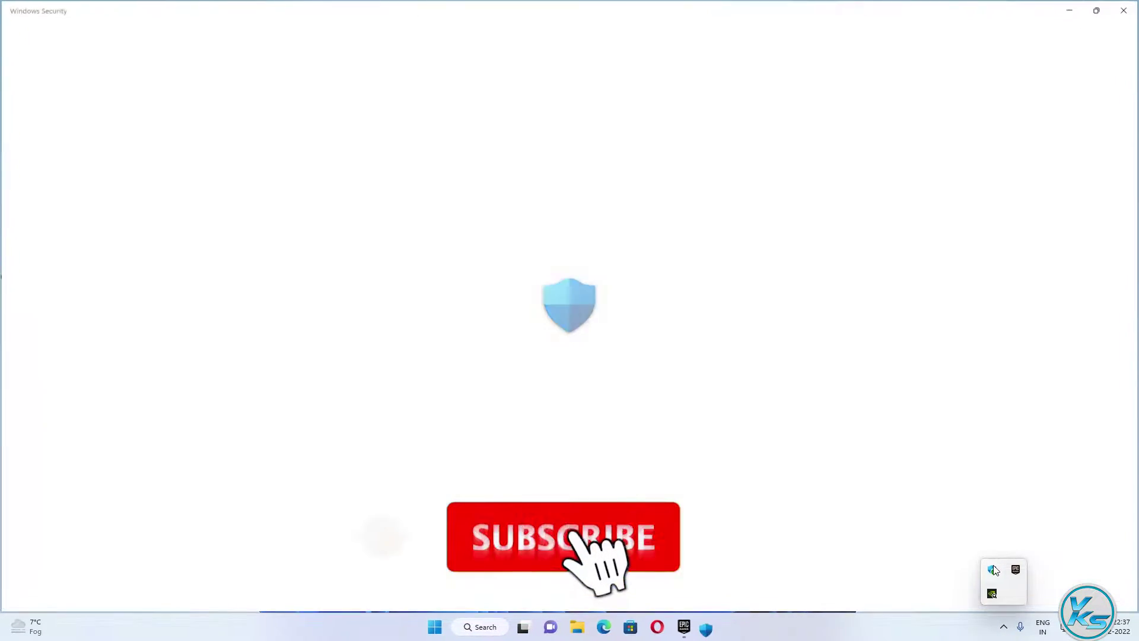
{"action": "left_click", "coordinate": [318, 183]}
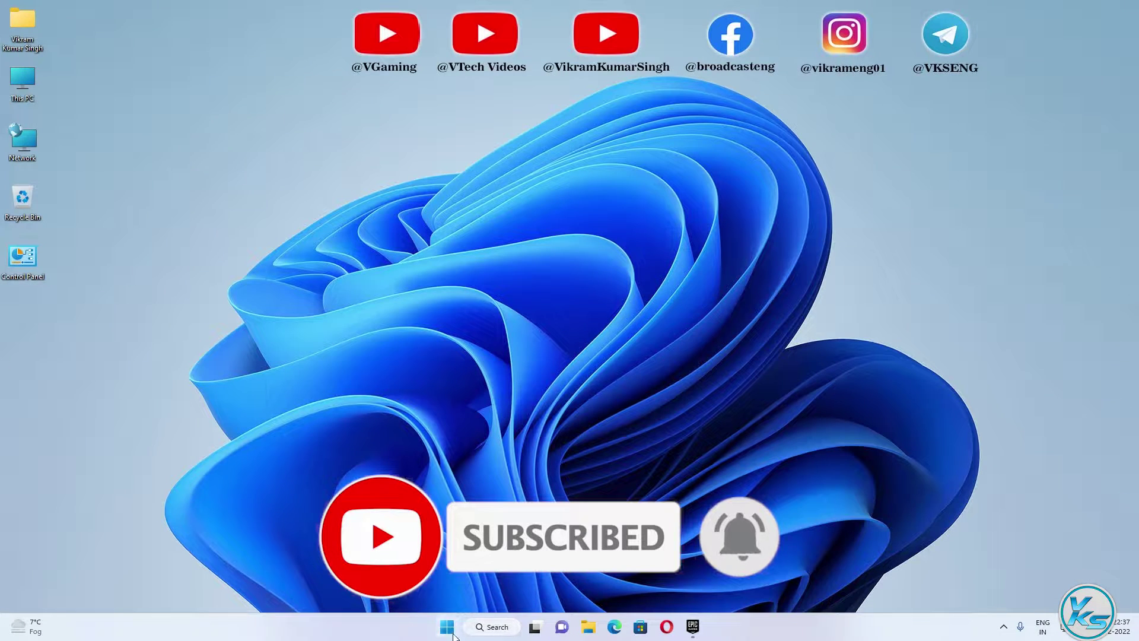
Open the Microsoft Defender Antivirus exclusions through Windows privacy and security settings, and allow the administrator access.
{"action": "right_click", "coordinate": [446, 626]}
{"action": "left_click", "coordinate": [424, 504]}
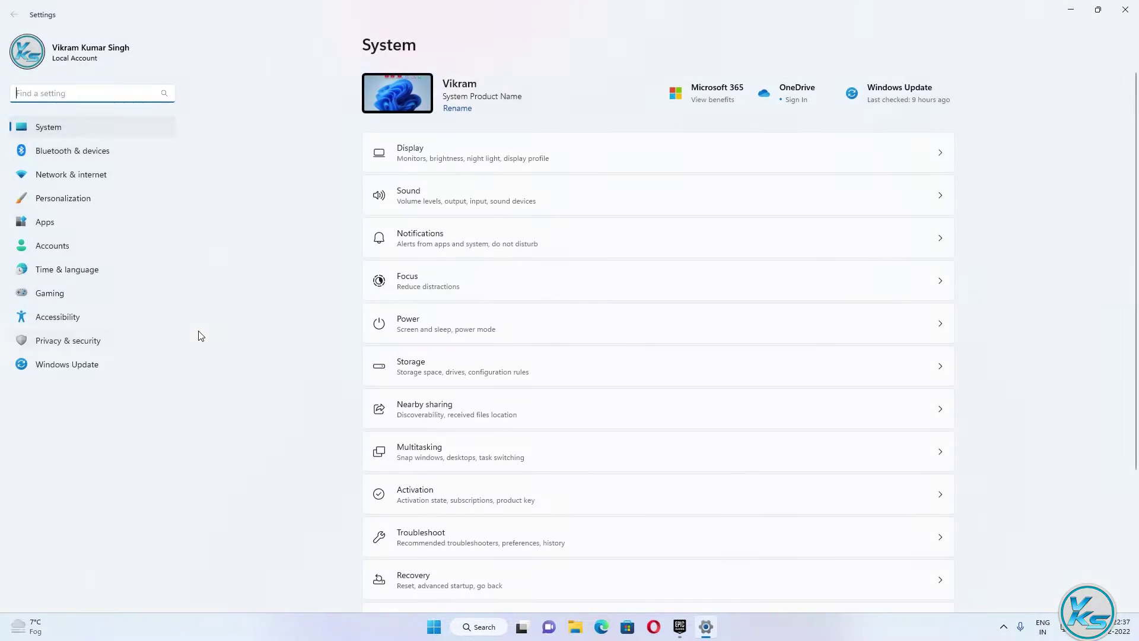
{"action": "left_click", "coordinate": [60, 341]}
{"action": "left_click", "coordinate": [430, 105]}
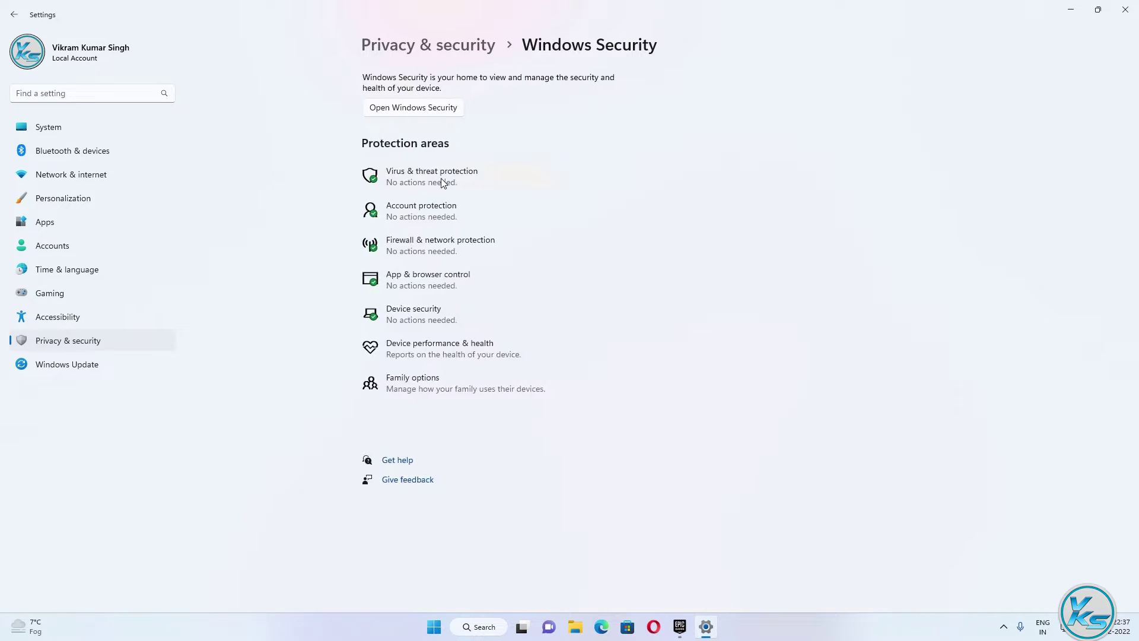
{"action": "left_click", "coordinate": [442, 181]}
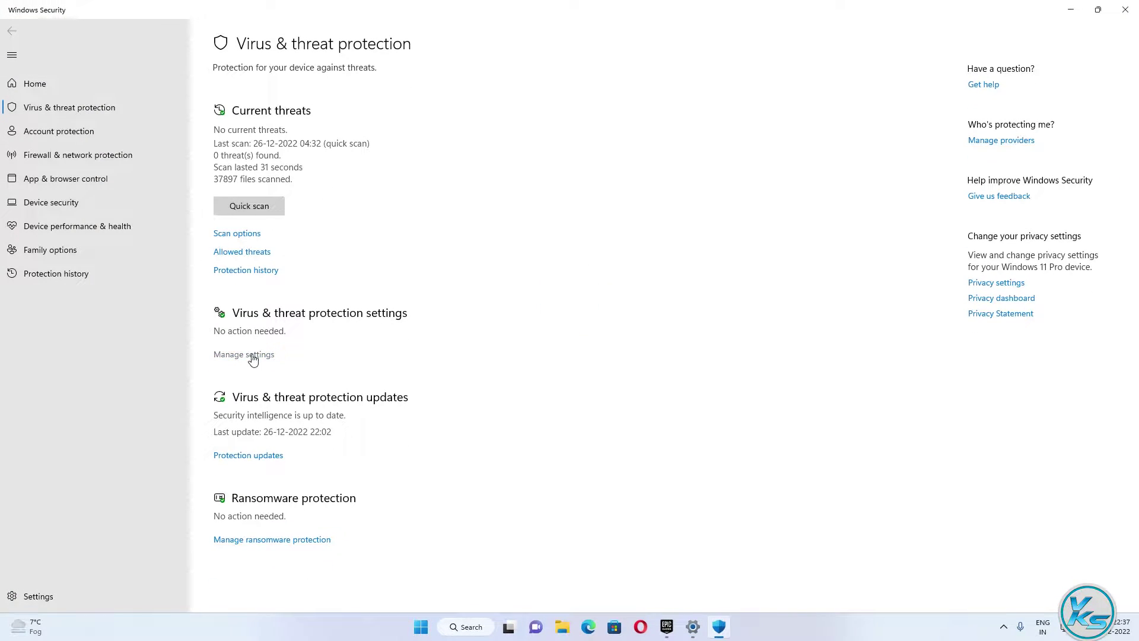
{"action": "left_click", "coordinate": [254, 360]}
{"action": "scroll", "coordinate": [243, 547], "scroll_direction": "down", "scroll_amount": 4}
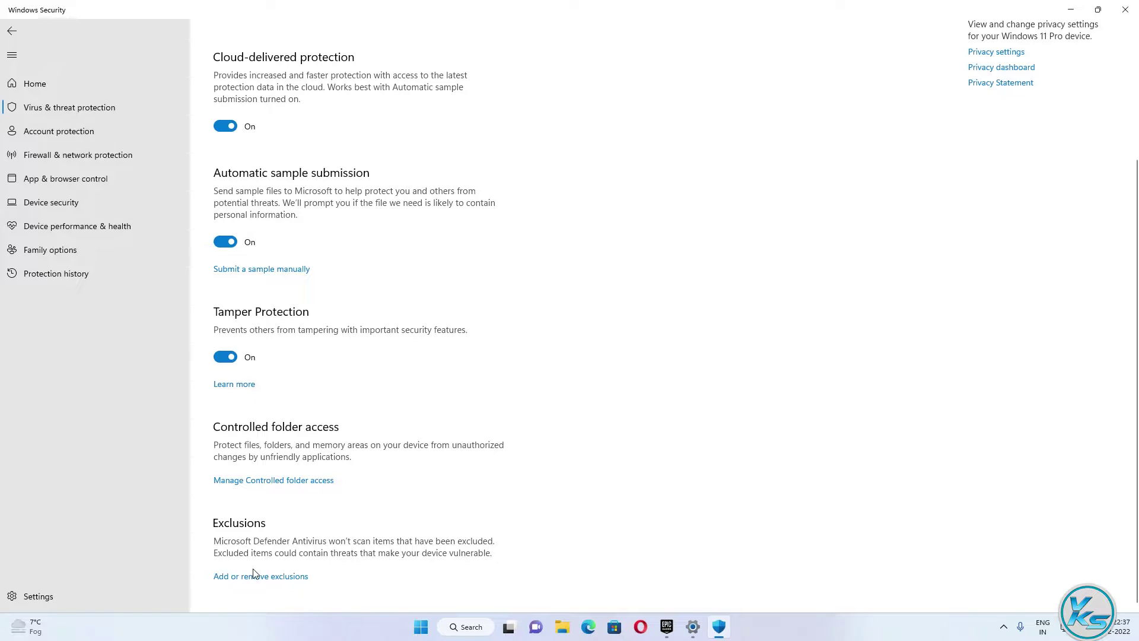
{"action": "left_click", "coordinate": [254, 575]}
{"action": "left_click", "coordinate": [509, 406]}
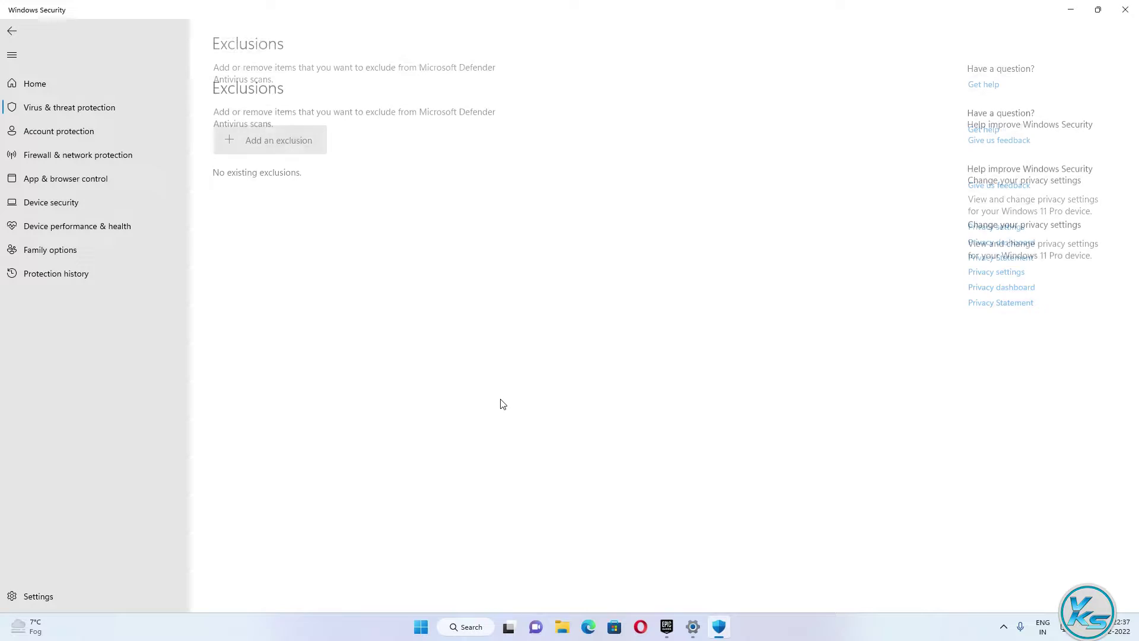
Add the folder C:\Program Files\Epic Games\FIST as an antivirus exclusion, expand its entry and close Windows Security.
{"action": "left_click", "coordinate": [314, 147]}
{"action": "left_click", "coordinate": [292, 188]}
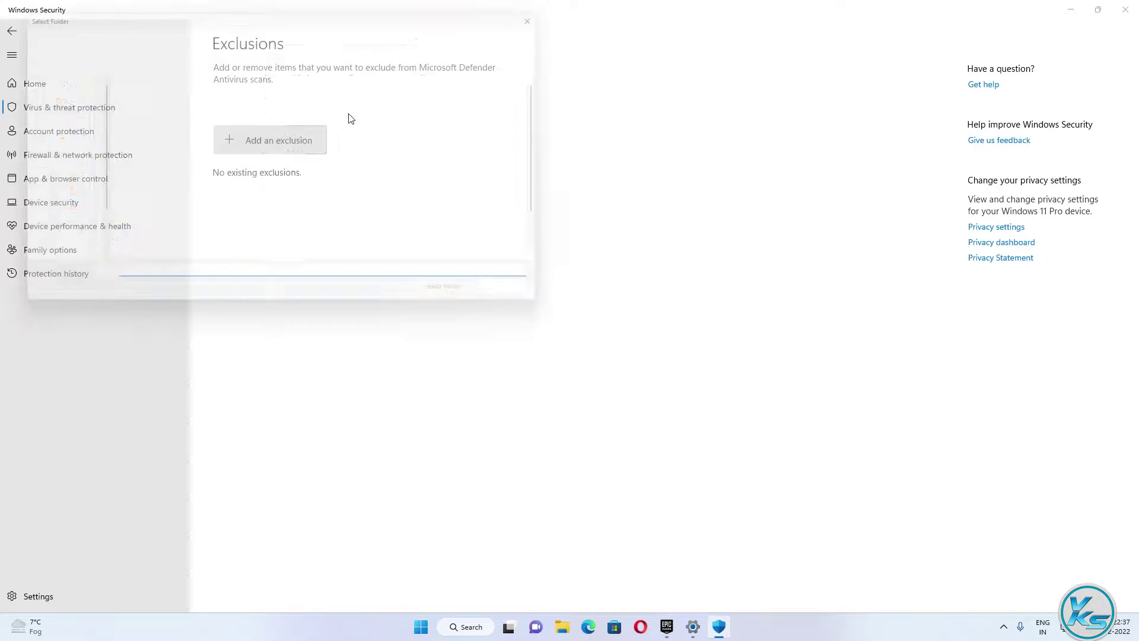
{"action": "left_click", "coordinate": [347, 38]}
{"action": "right_click", "coordinate": [348, 37]}
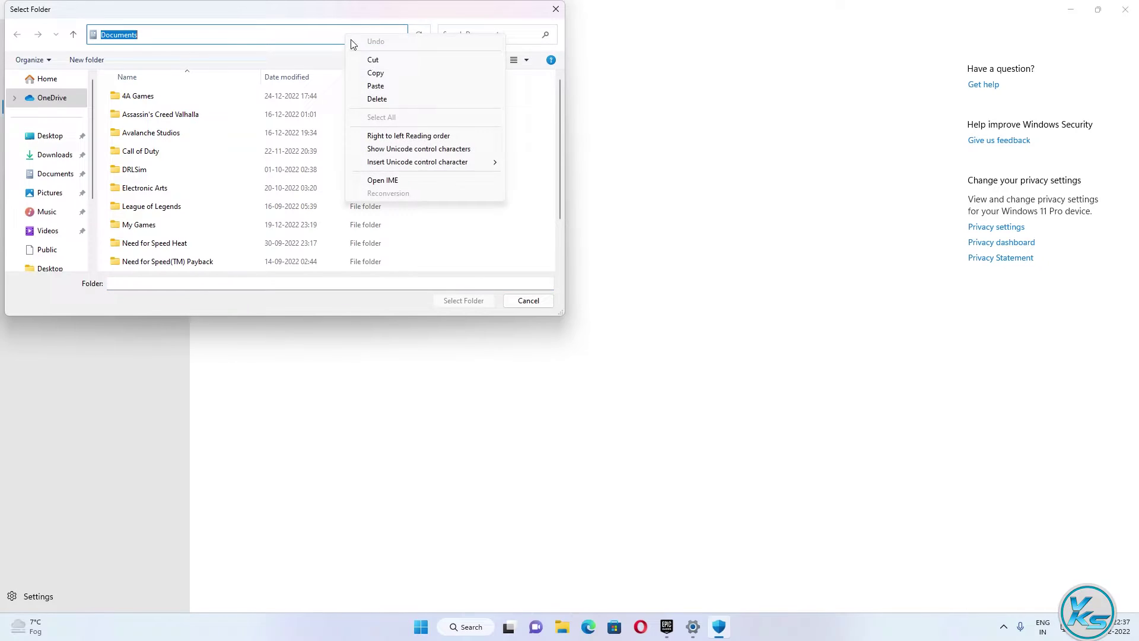
{"action": "left_click", "coordinate": [394, 84]}
{"action": "key", "text": "Return"}
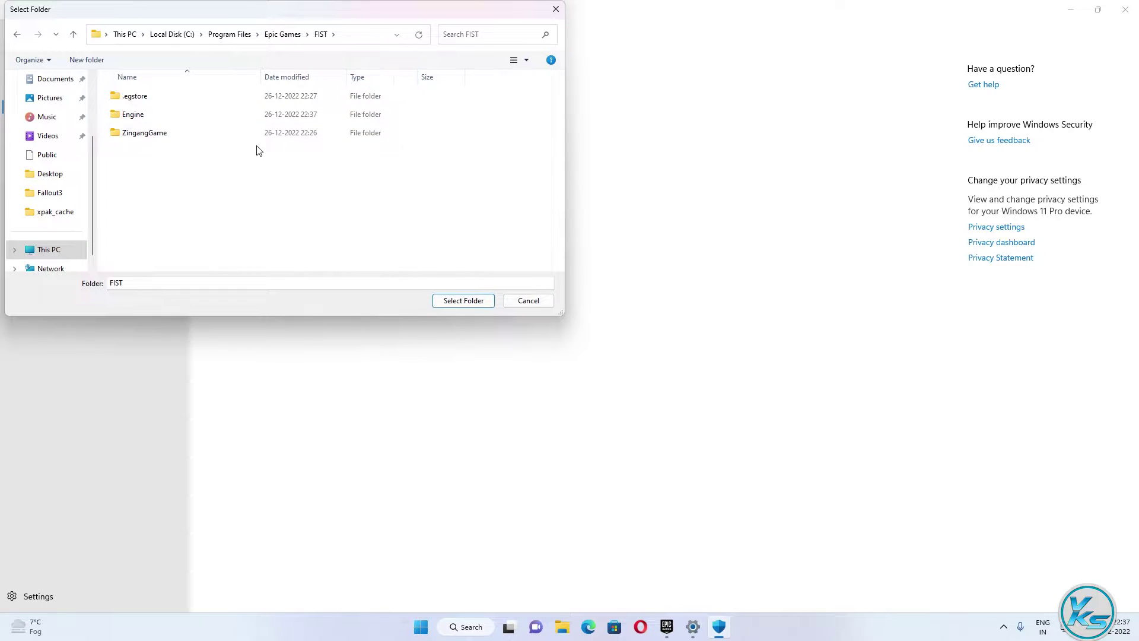
{"action": "left_click", "coordinate": [455, 308]}
{"action": "left_click", "coordinate": [474, 183]}
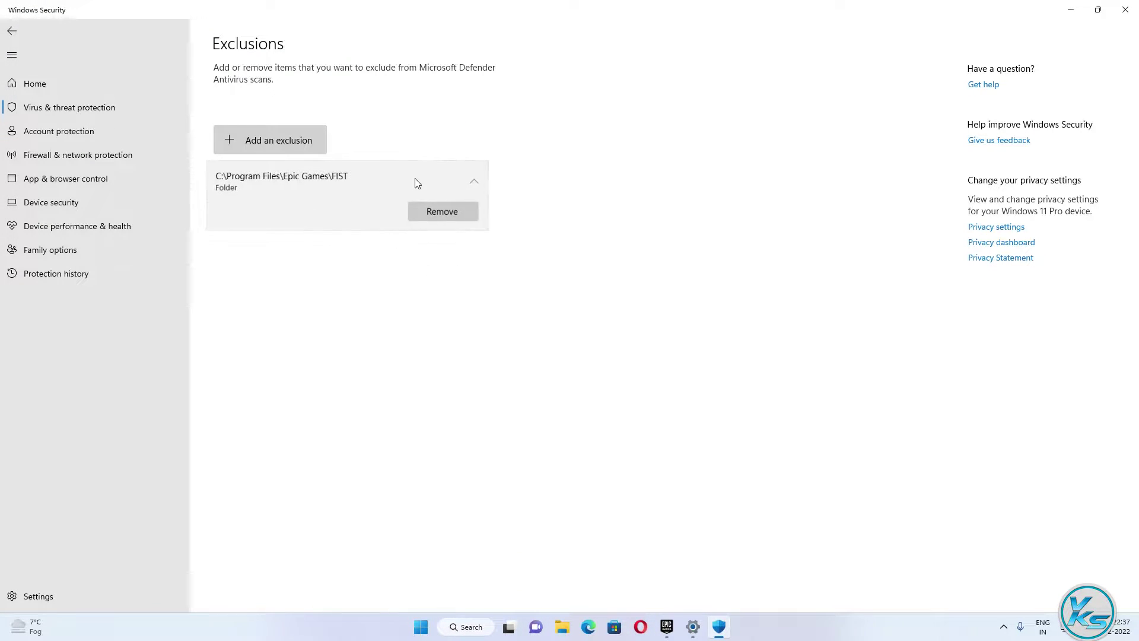
{"action": "left_click", "coordinate": [1130, 9]}
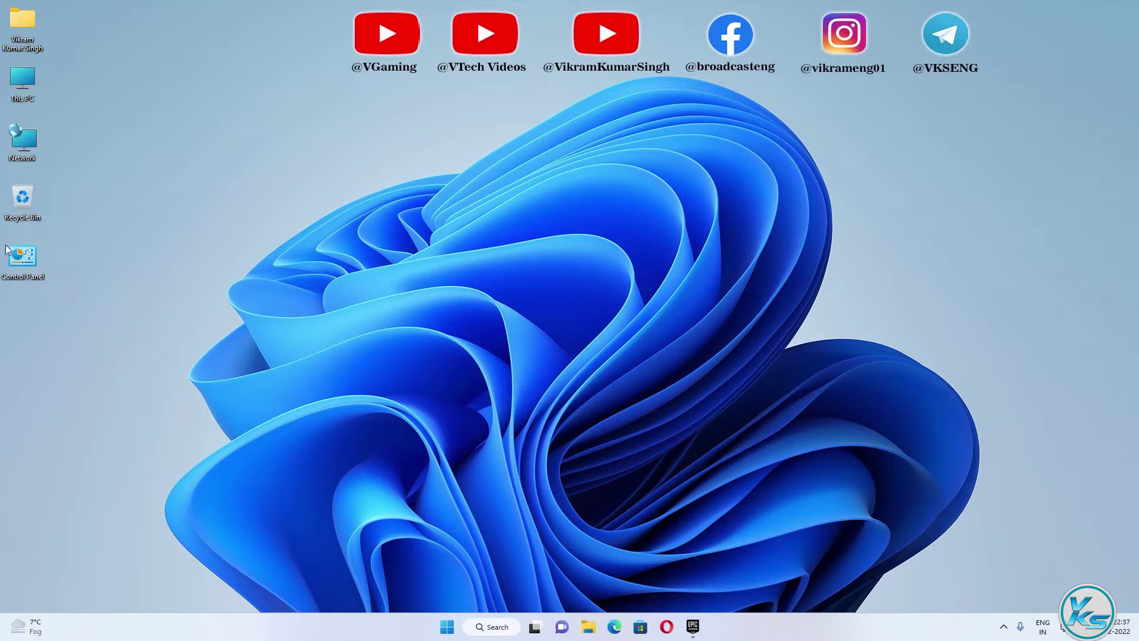
Open Windows Defender Firewall's list of allowed apps through Control Panel, viewed by large icons, and enable changing its settings.
{"action": "left_click", "coordinate": [490, 626]}
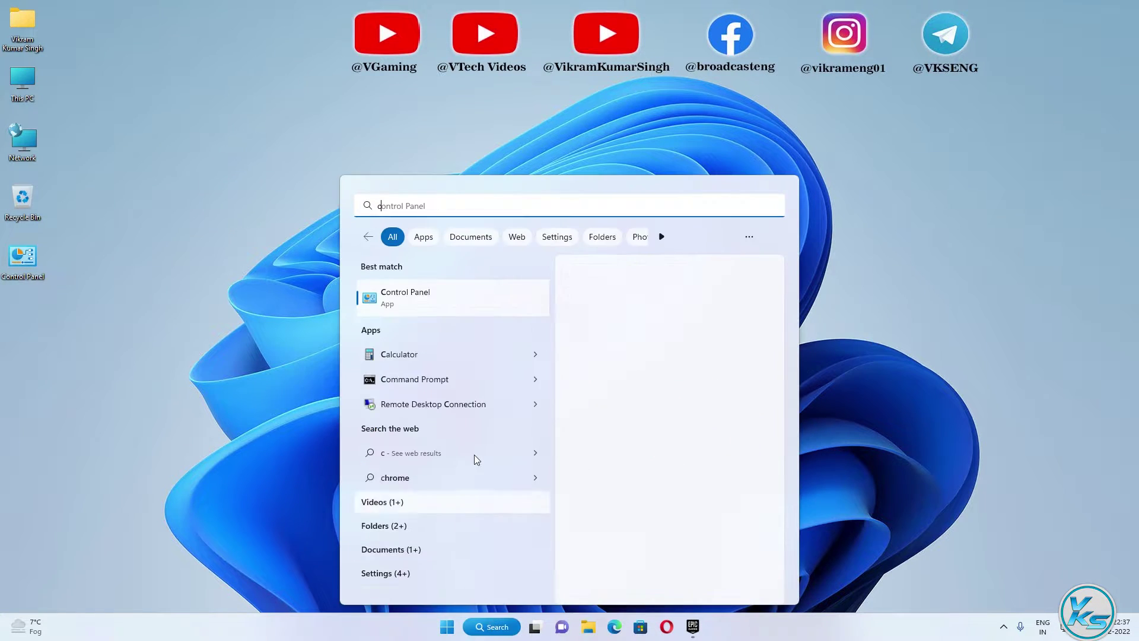
{"action": "left_click", "coordinate": [436, 296]}
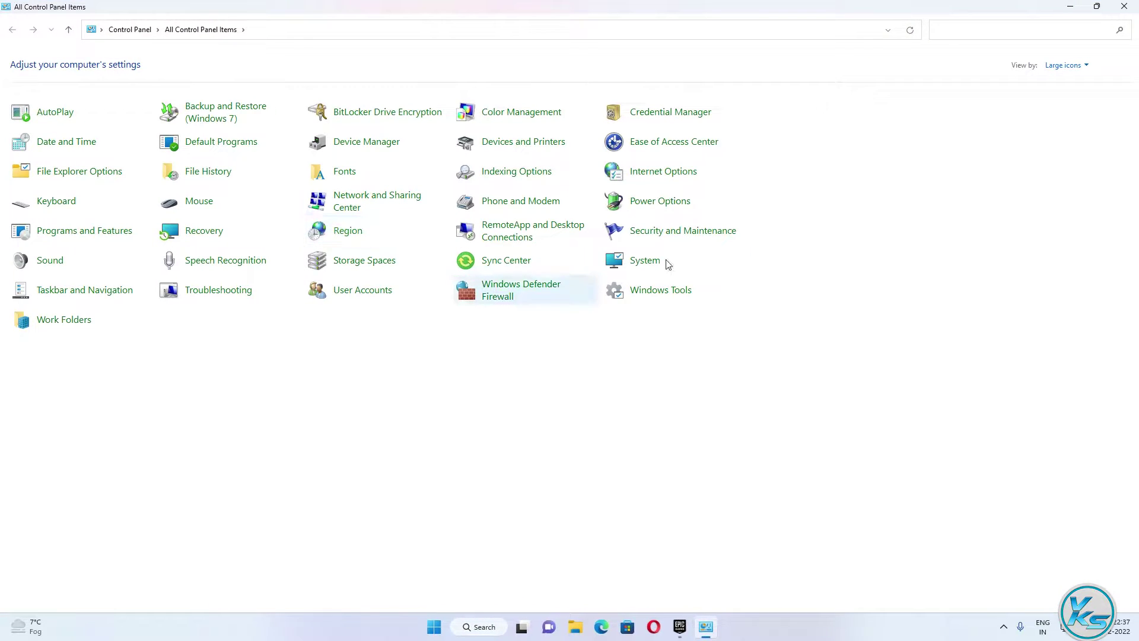
{"action": "left_click", "coordinate": [1066, 103]}
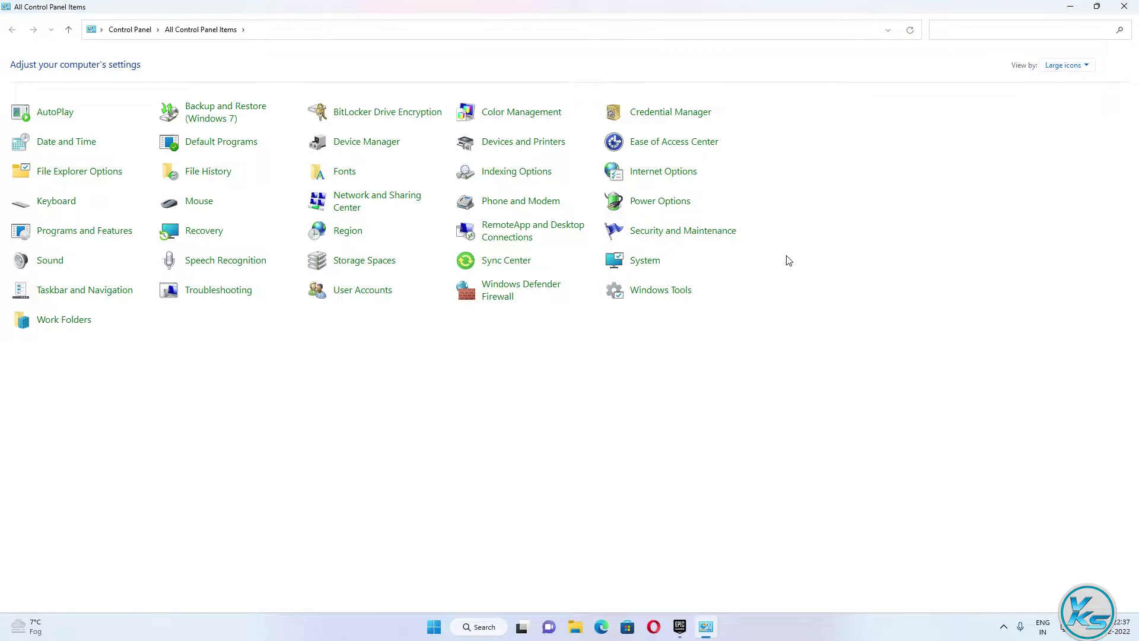
{"action": "left_click", "coordinate": [500, 297]}
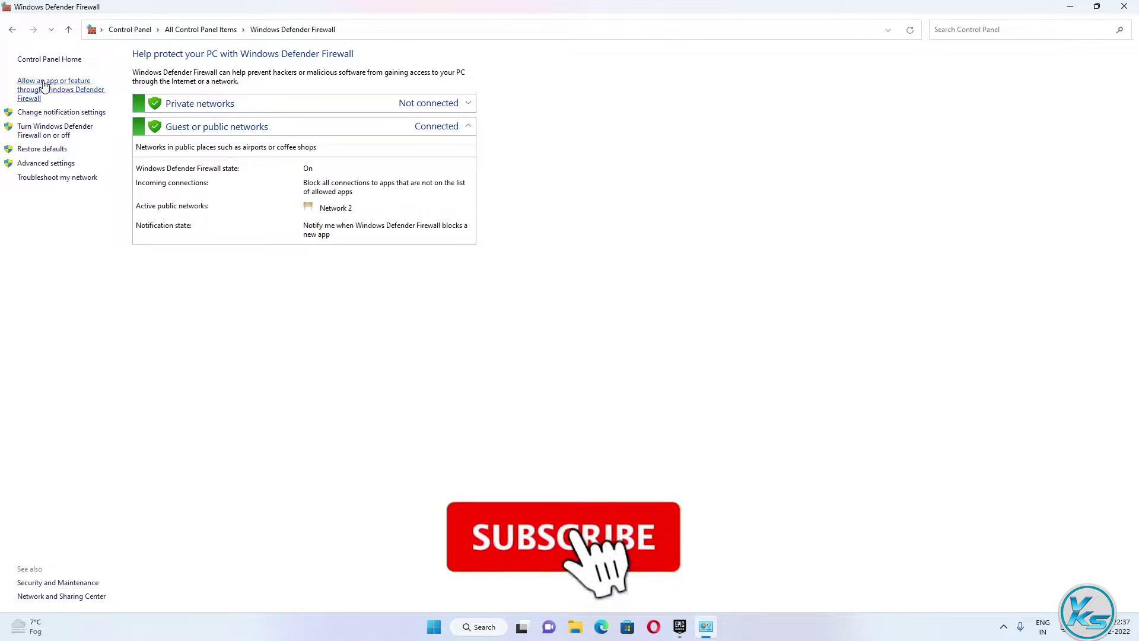
{"action": "left_click", "coordinate": [45, 84]}
{"action": "left_click", "coordinate": [688, 92]}
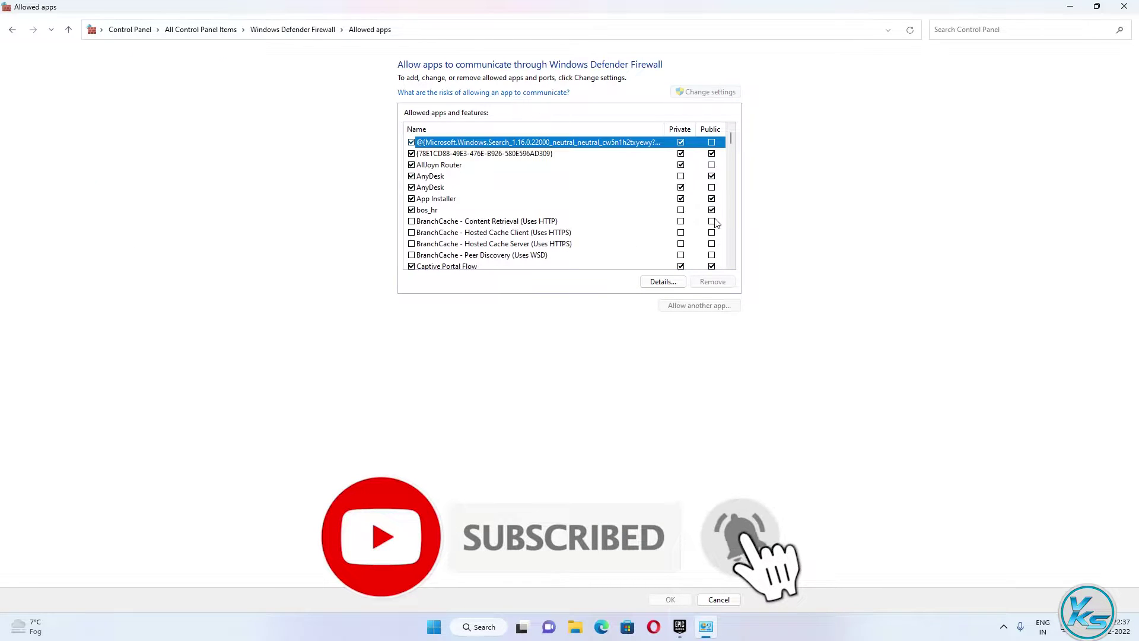
Choose the ZingangGame application from C:\Program Files\Epic Games\FIST as another app to allow through the firewall.
{"action": "left_click", "coordinate": [703, 306]}
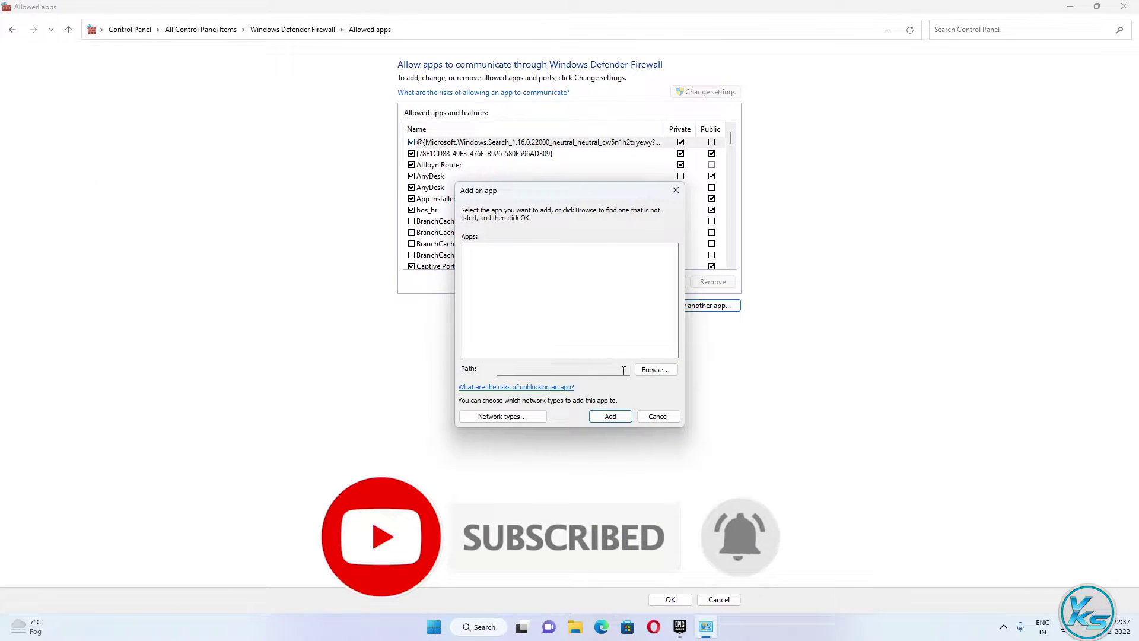
{"action": "left_click", "coordinate": [655, 370]}
{"action": "left_click", "coordinate": [412, 117]}
{"action": "right_click", "coordinate": [412, 118]}
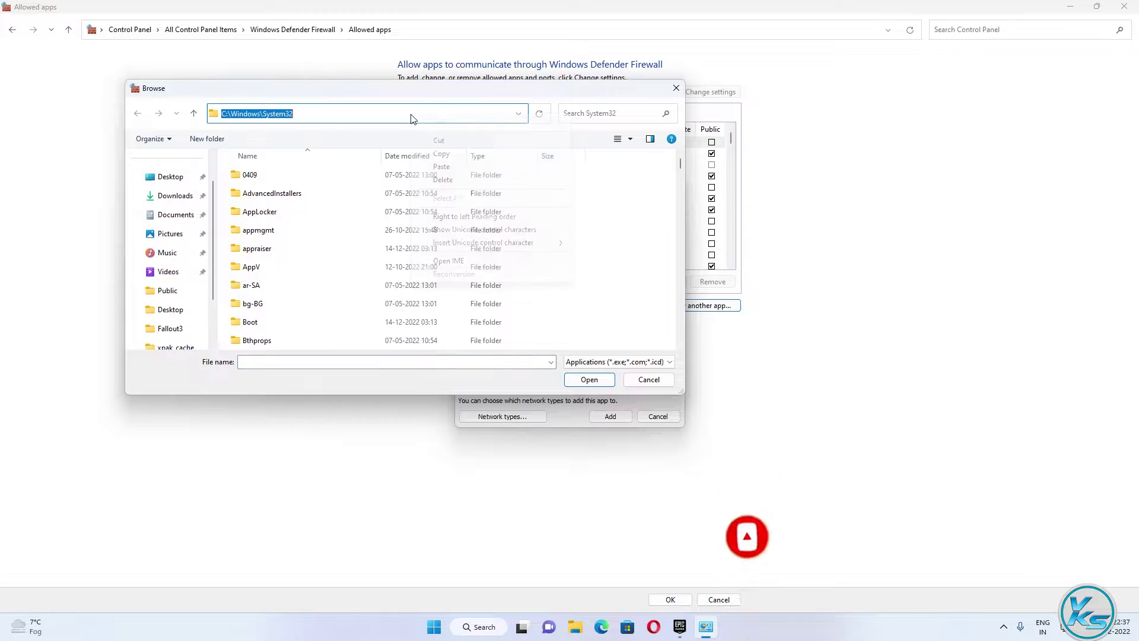
{"action": "left_click", "coordinate": [460, 167]}
{"action": "key", "text": "Return"}
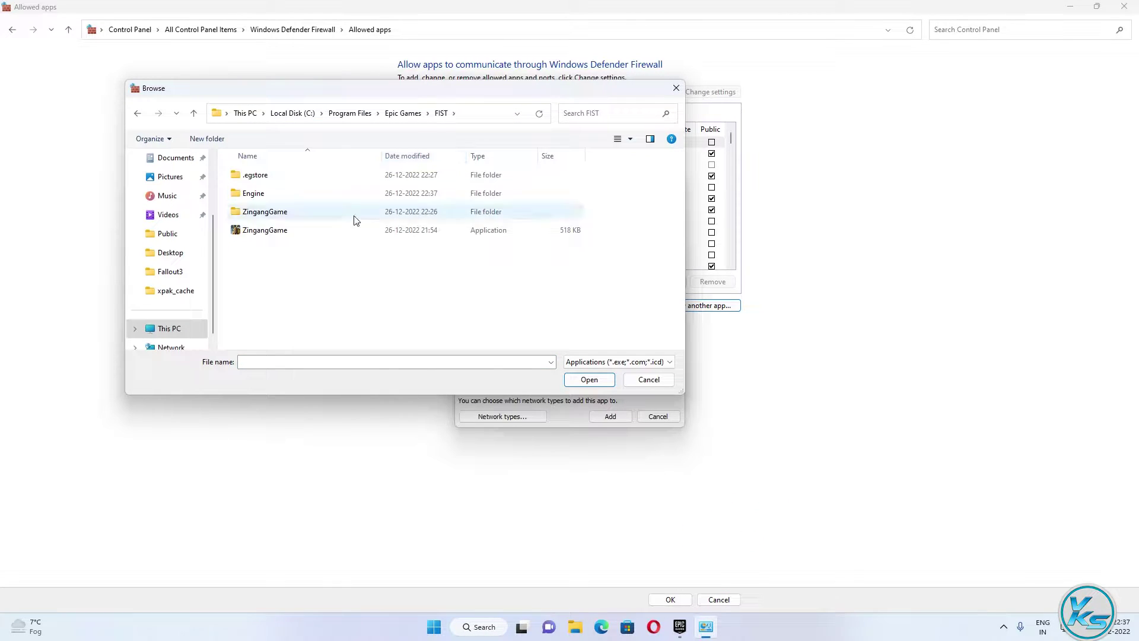
{"action": "left_click", "coordinate": [302, 231]}
{"action": "left_click", "coordinate": [566, 381]}
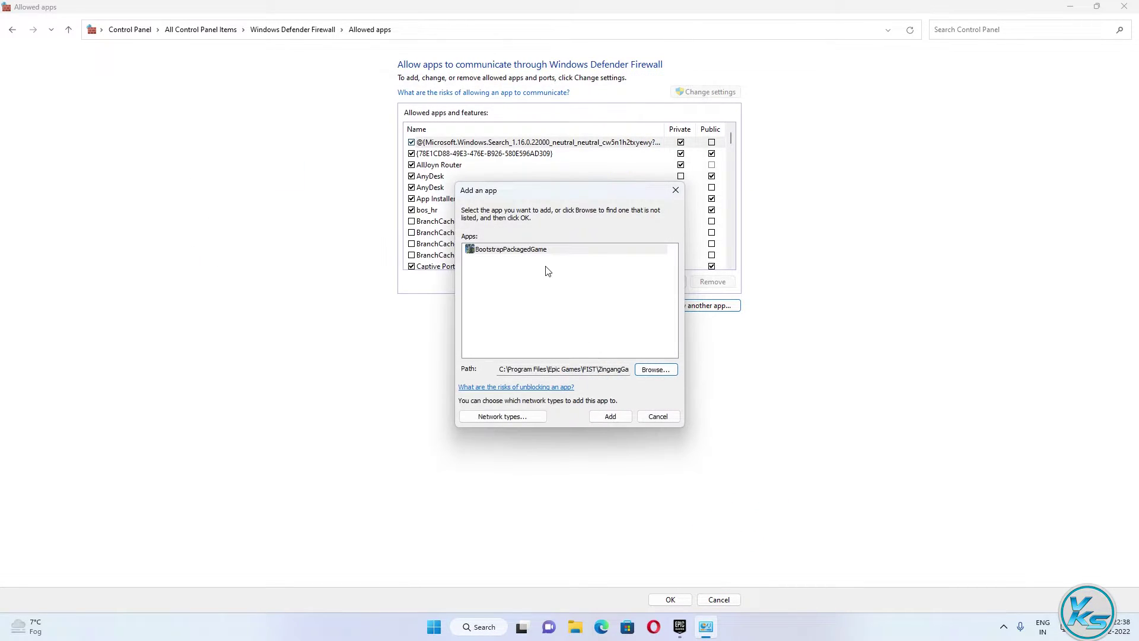
Add the chosen game to the firewall's allowed apps, confirm the list and close the Control Panel window.
{"action": "left_click", "coordinate": [610, 416]}
{"action": "scroll", "coordinate": [513, 250], "scroll_direction": "down", "scroll_amount": 5}
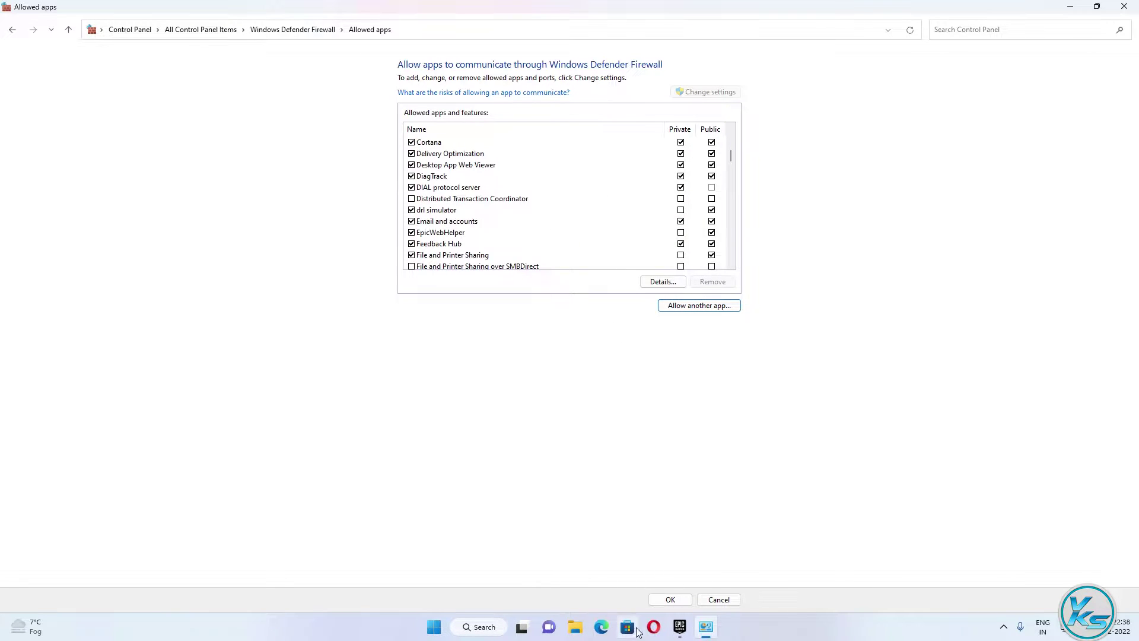
{"action": "left_click", "coordinate": [671, 600]}
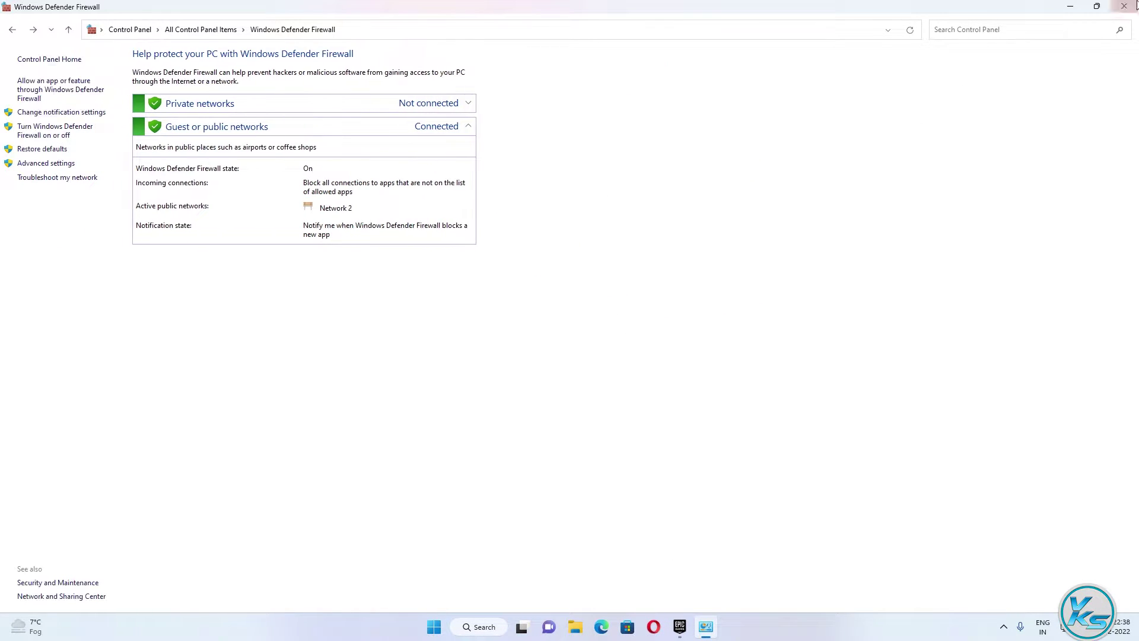
{"action": "left_click", "coordinate": [1124, 7]}
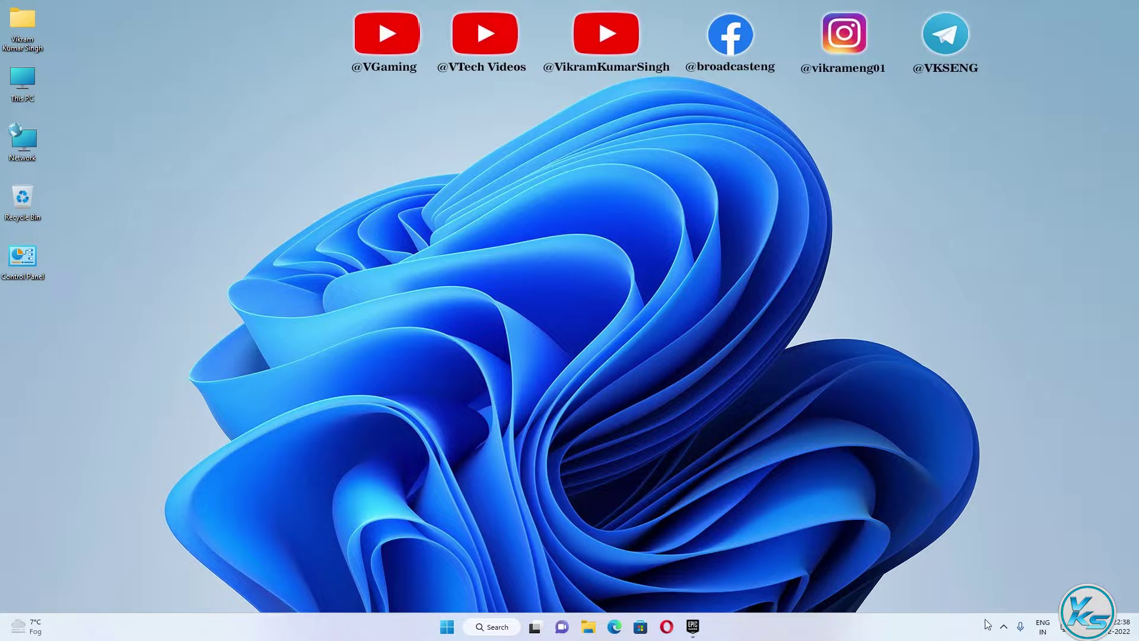
Search Windows for NVIDIA Control Panel and open it.
{"action": "left_click", "coordinate": [1003, 625]}
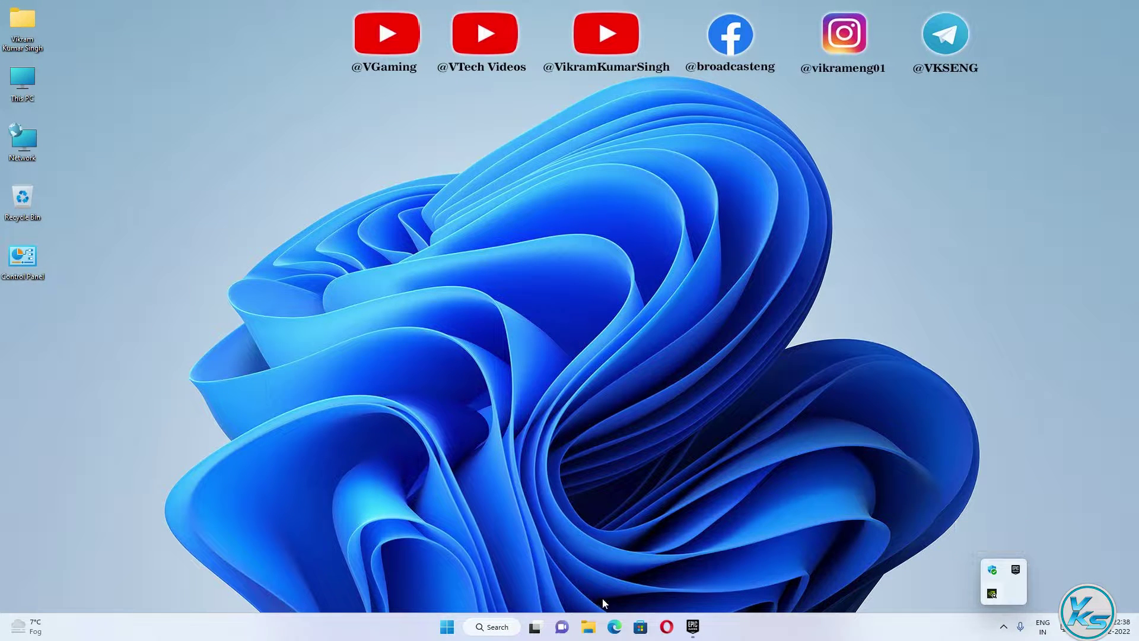
{"action": "left_click", "coordinate": [494, 625]}
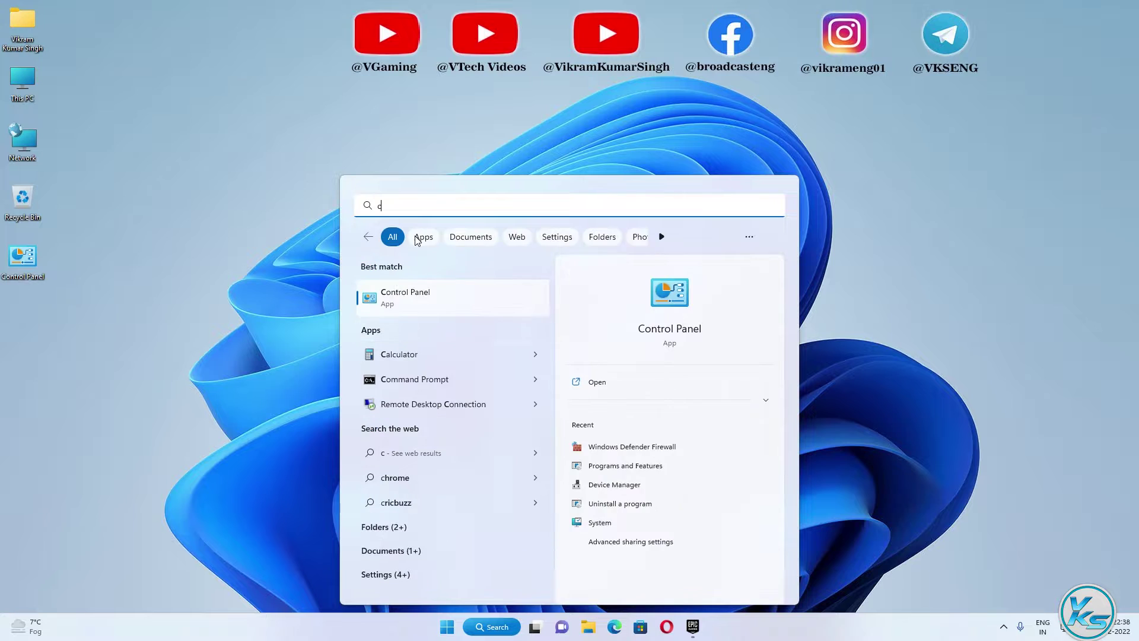
{"action": "type", "text": "c"}
{"action": "key", "text": "BackSpace"}
{"action": "type", "text": "n"}
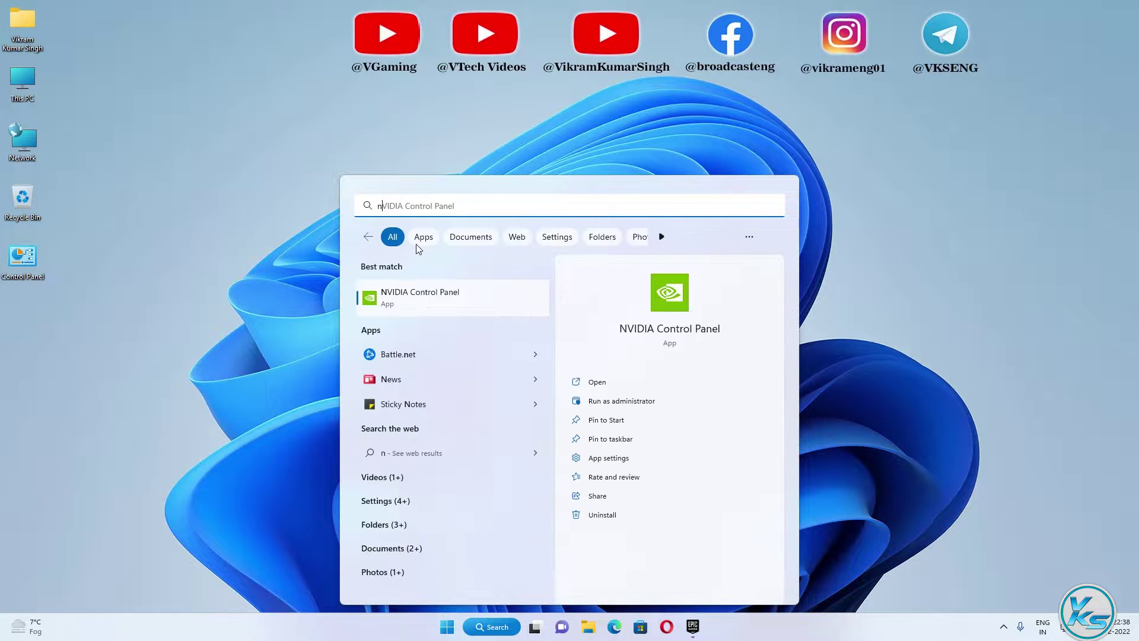
{"action": "left_click", "coordinate": [445, 308]}
{"action": "key", "text": "BackSpace"}
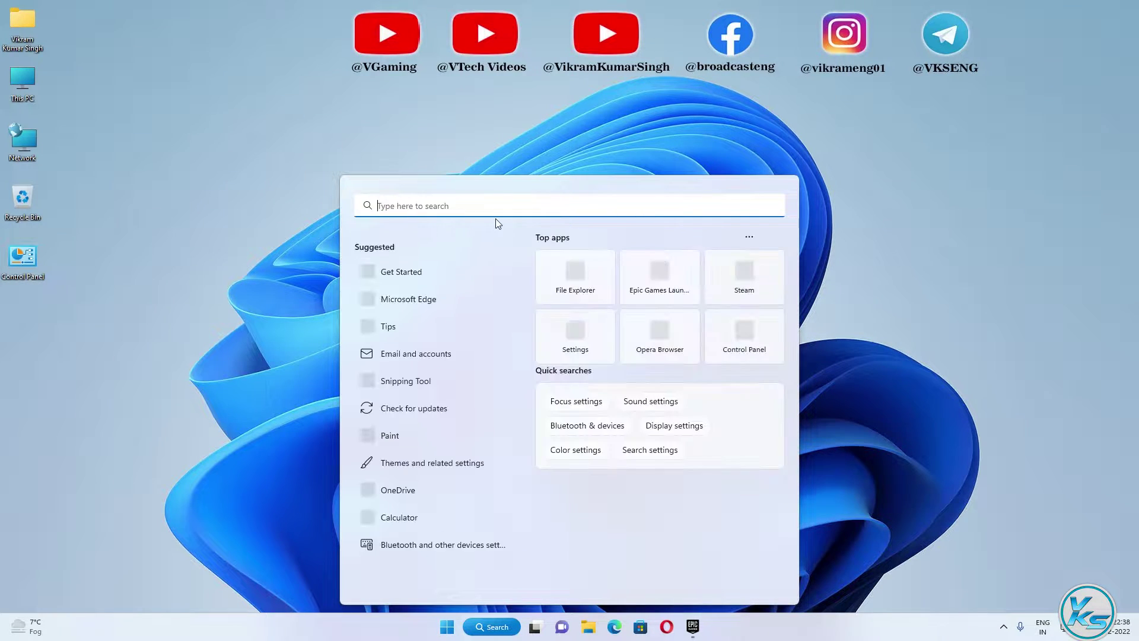
{"action": "type", "text": "nVIDIA Control Panel"}
{"action": "left_click", "coordinate": [449, 297]}
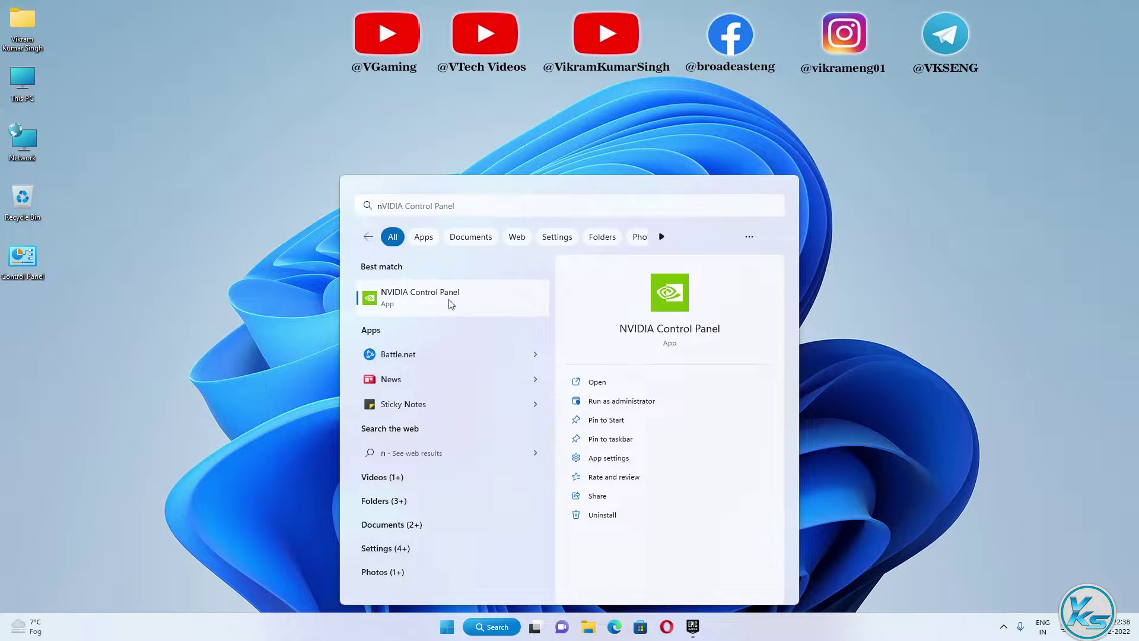